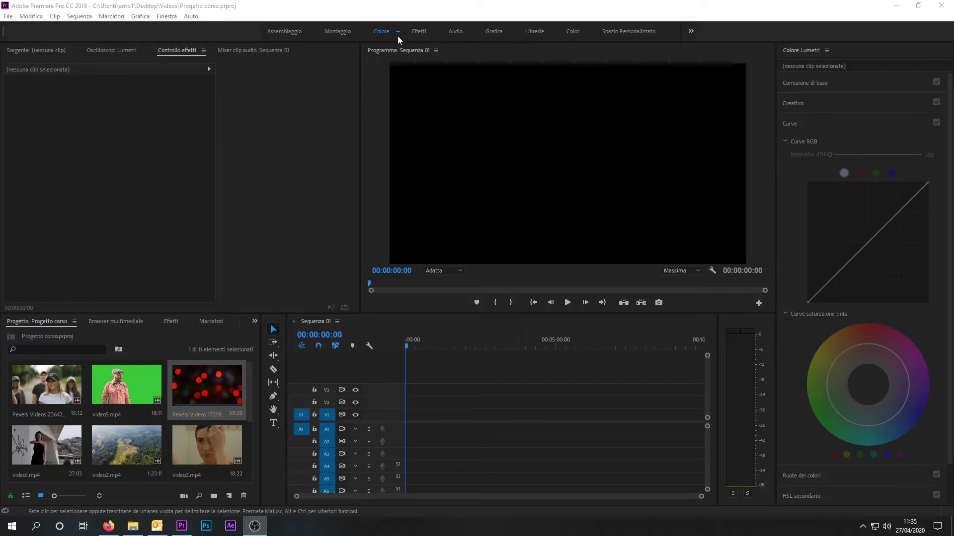
Switch between the Effects and Color workspaces, then search the effects list for 'stabilizzatore'
left_click(416, 32)
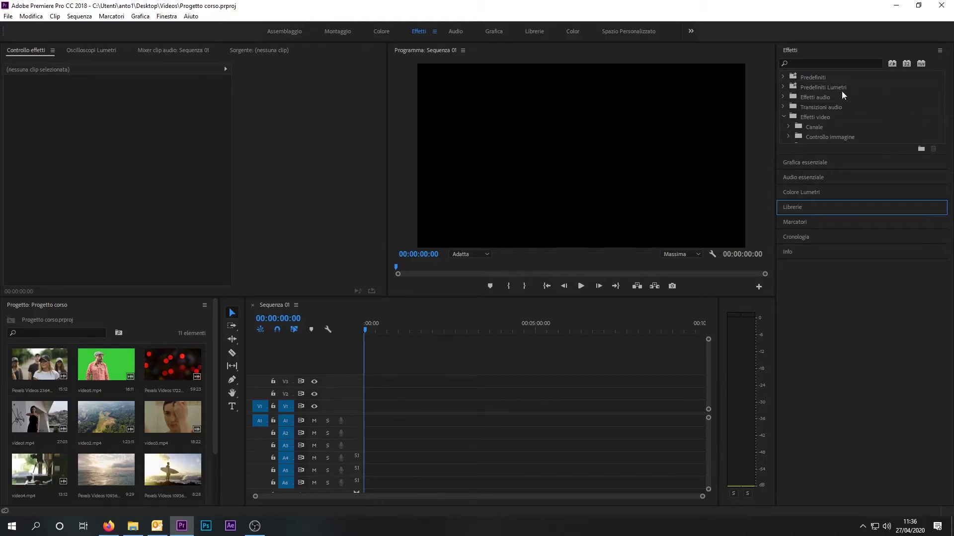
left_click(382, 32)
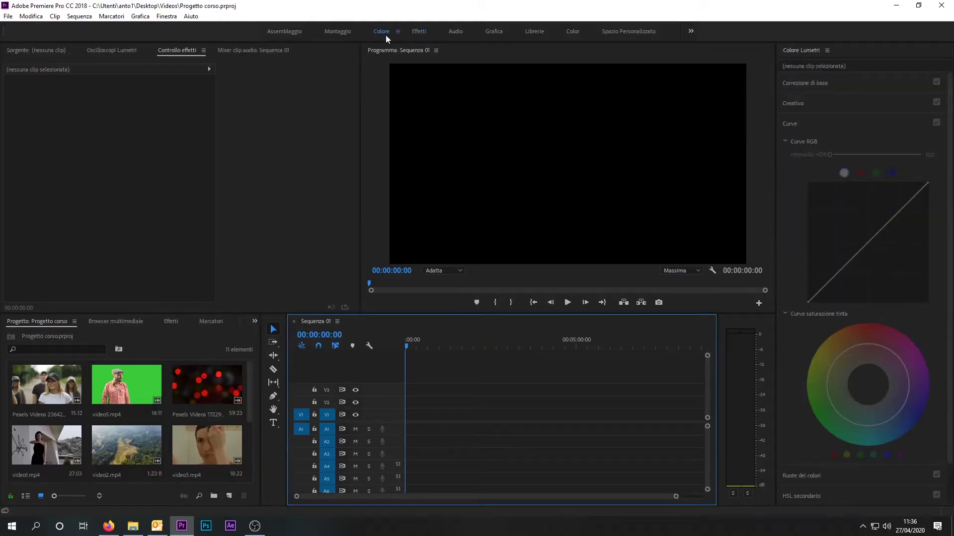
left_click(171, 322)
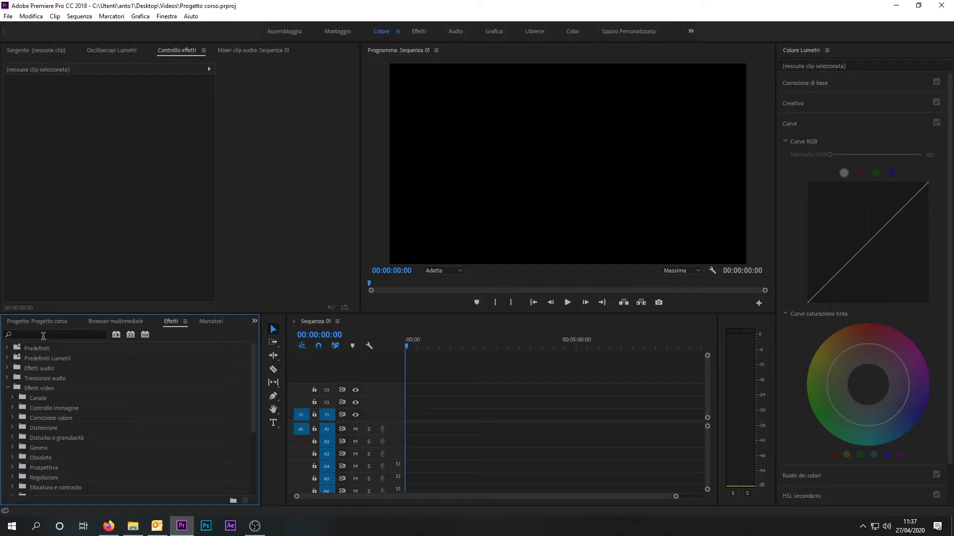
left_click(44, 337)
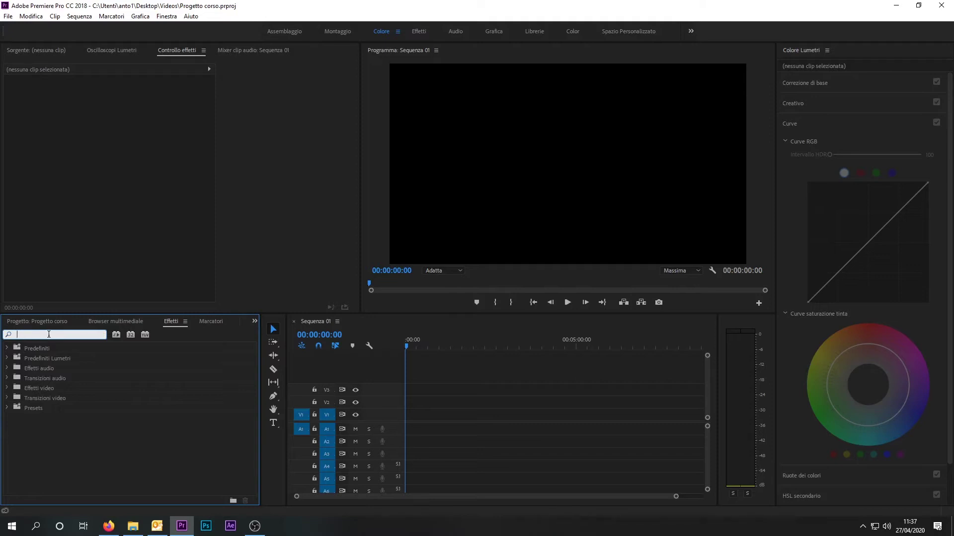
type("sta")
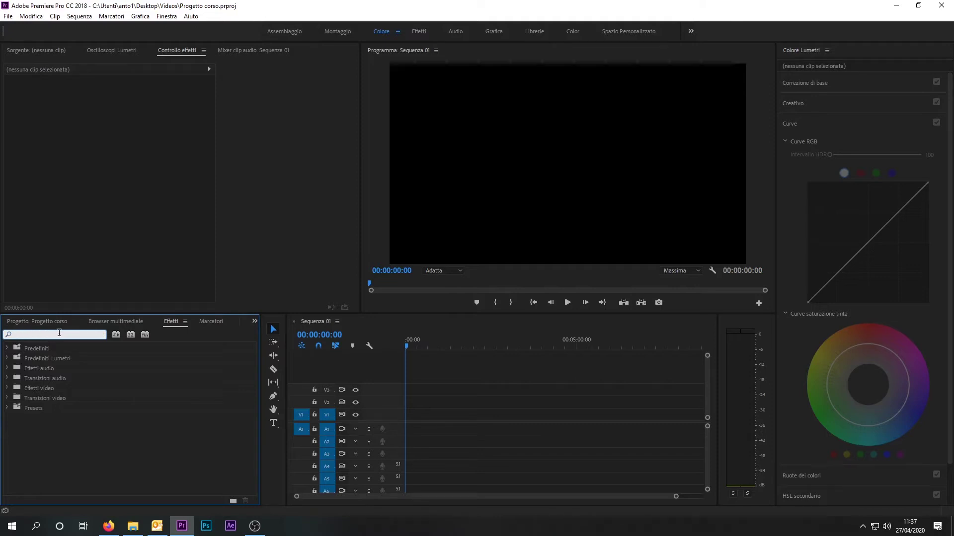
type("bilizzatore")
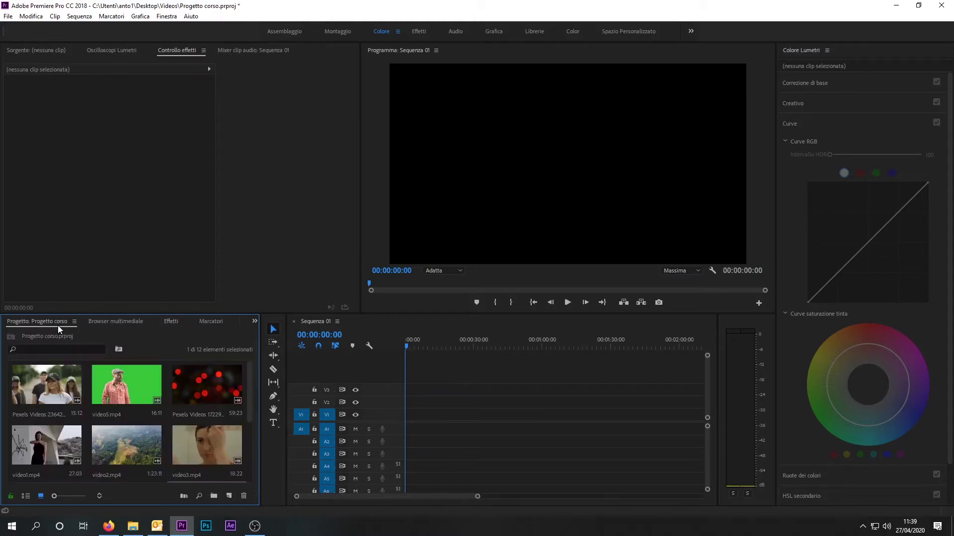
Place P1110829.MP4 on Sequenza 01, keeping the existing sequence settings, and zoom the timeline in
scroll(176, 448, "down", 3)
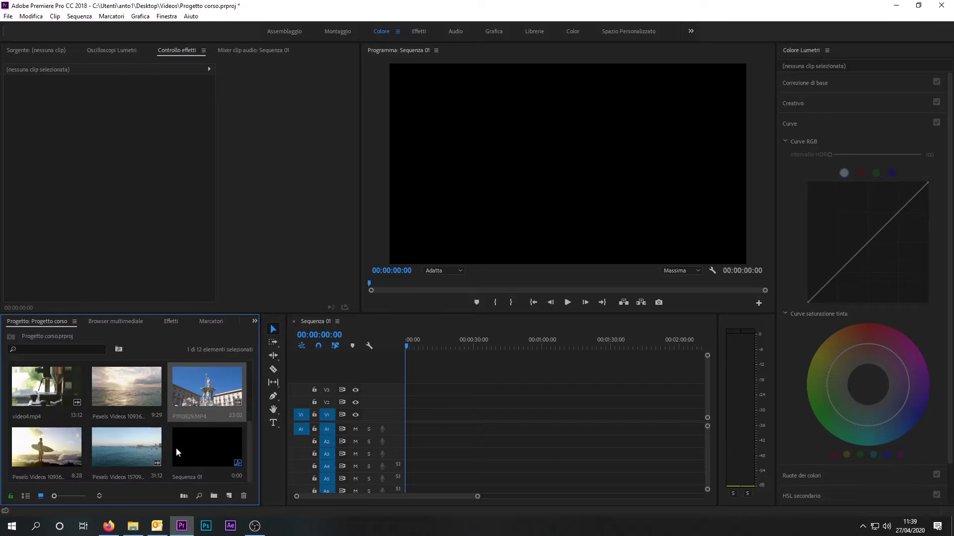
mouse_move(239, 405)
left_mouse_down()
mouse_move(386, 446)
mouse_move(437, 419)
left_mouse_up()
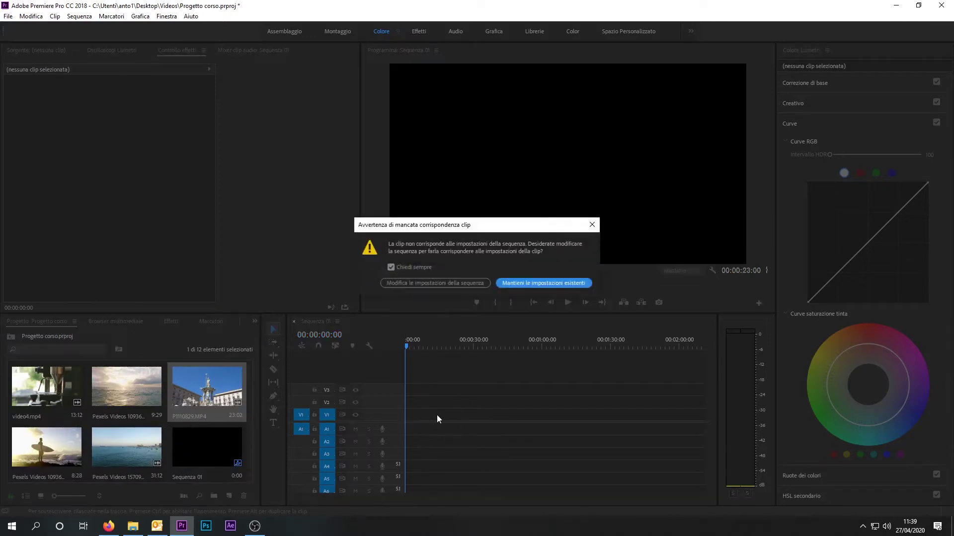
left_click(535, 285)
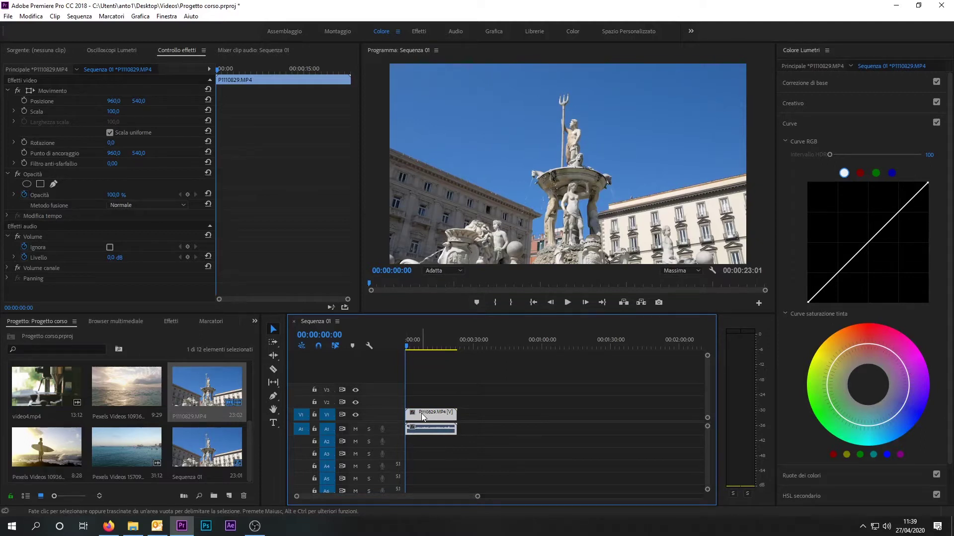
key("equal")
key("equal")
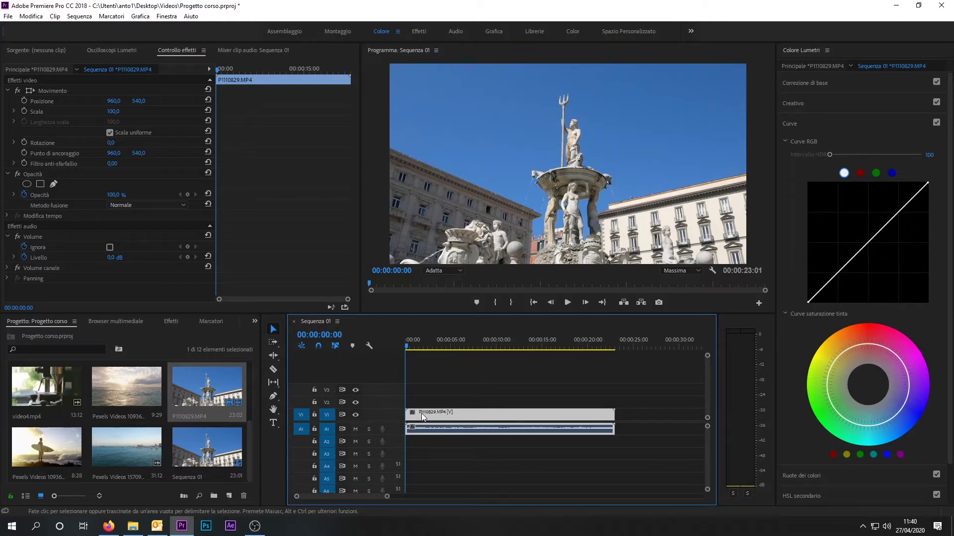
Razor the fountain clip at 00:00:04:10 and 00:00:08:21, then return to the Selection tool
key("c")
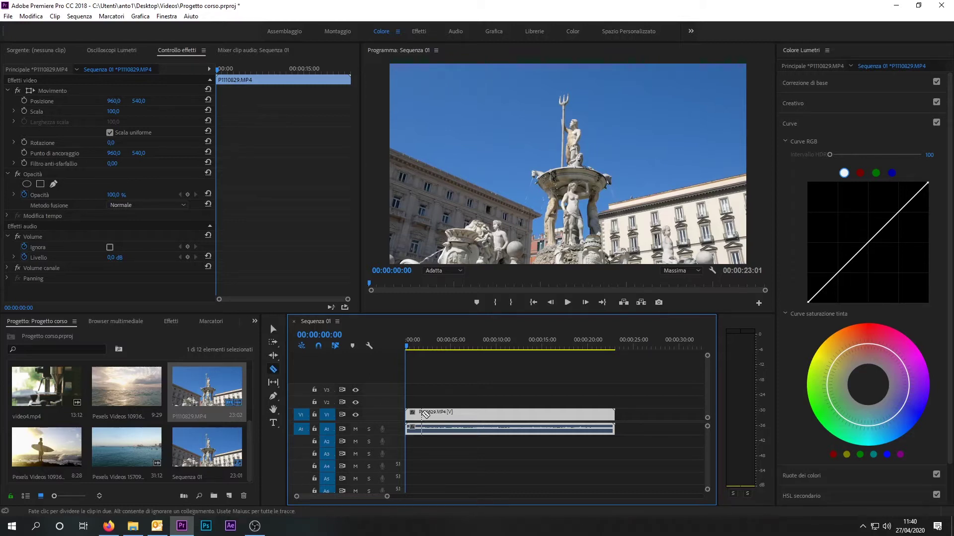
left_click_drag(416, 346, 445, 346)
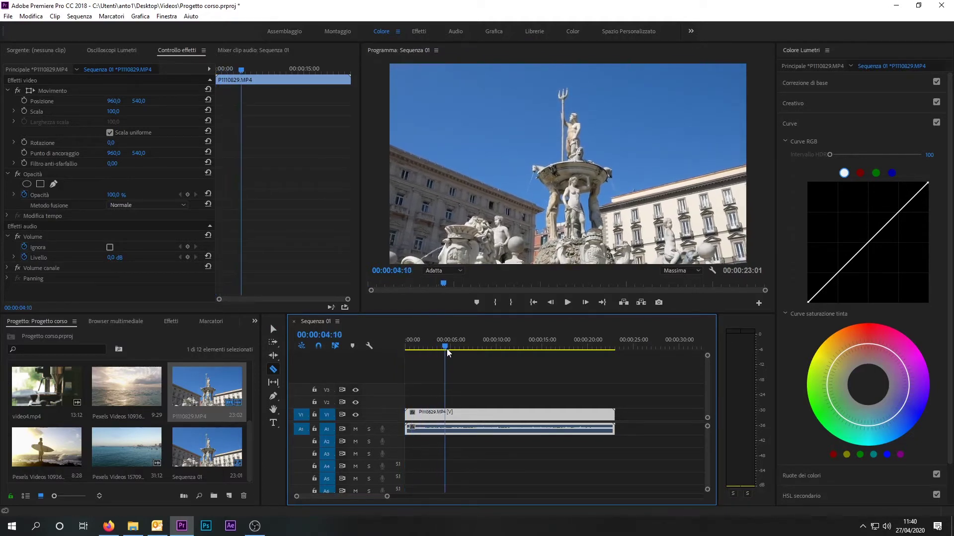
left_click(450, 417)
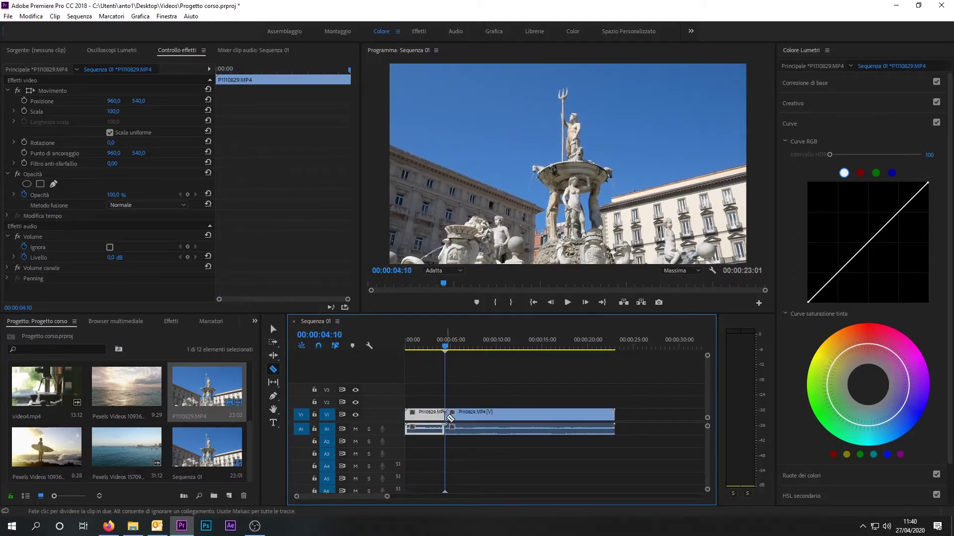
left_click(452, 344)
mouse_move(454, 343)
left_mouse_down()
mouse_move(490, 361)
mouse_move(486, 351)
left_mouse_up()
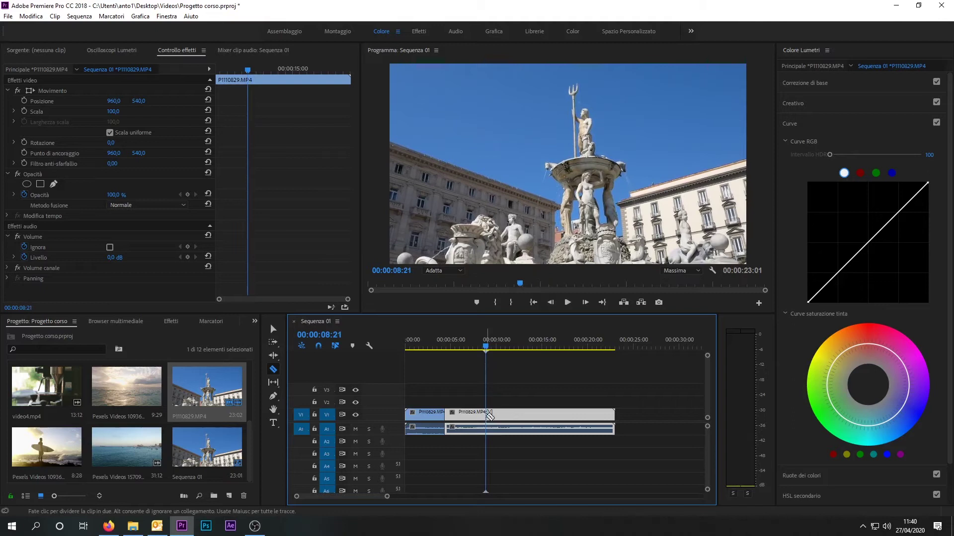
left_click(486, 415)
key("v")
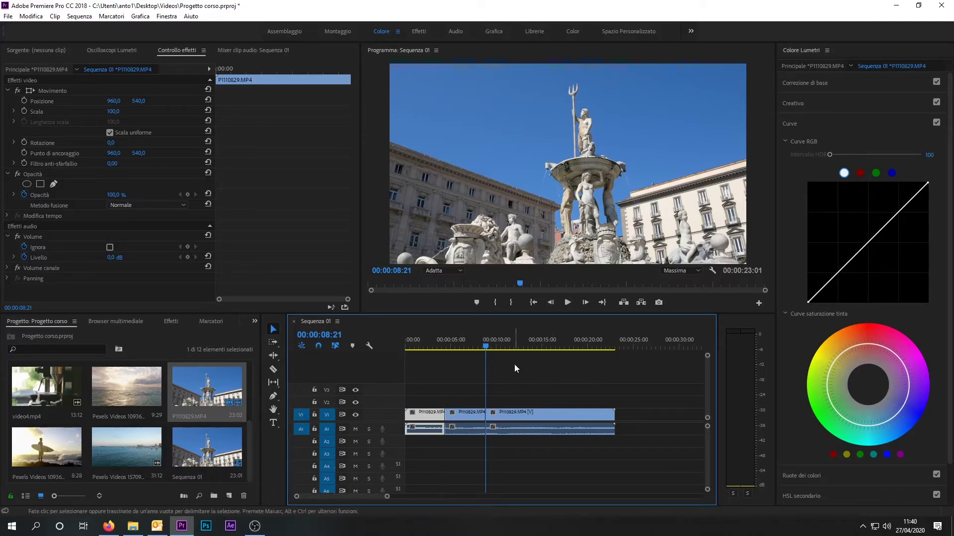
left_click(483, 345)
left_click_drag(483, 344, 479, 346)
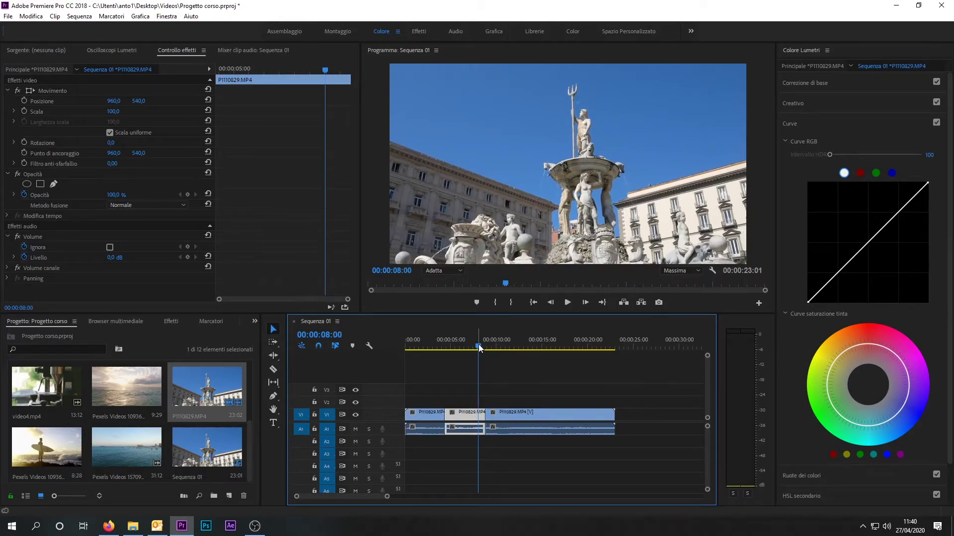
Delete the first and last fountain clip pieces and move the middle piece to 00:00:00:00
left_click(515, 417)
right_click(516, 417)
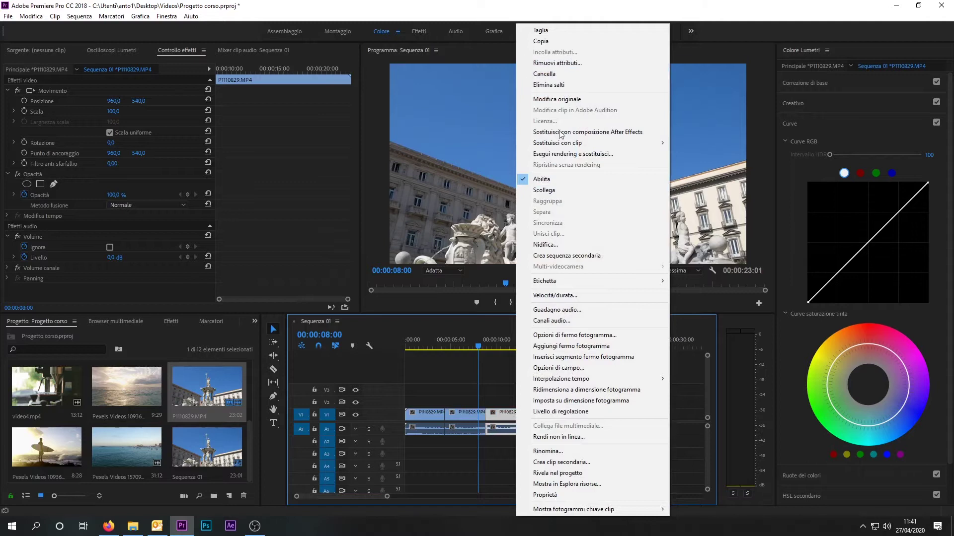
left_click(511, 416)
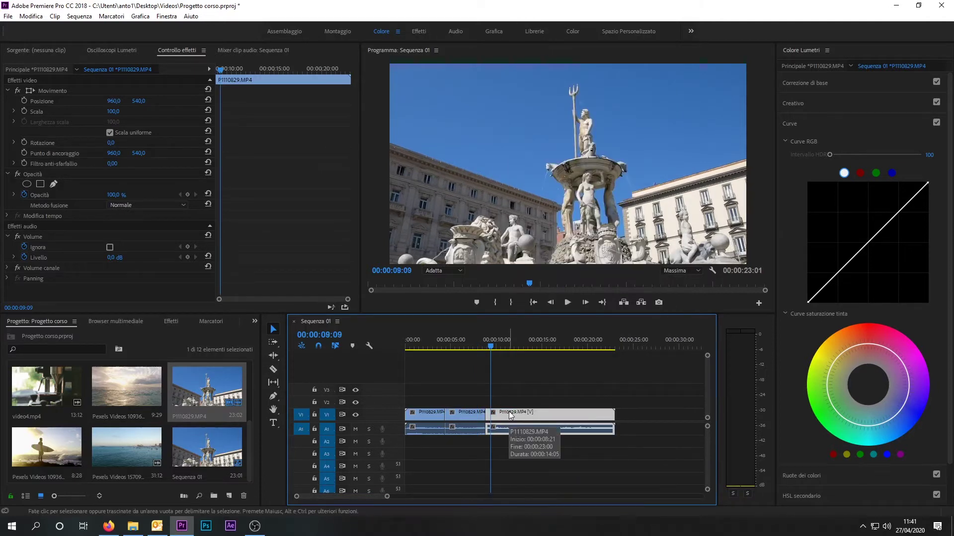
key("Delete")
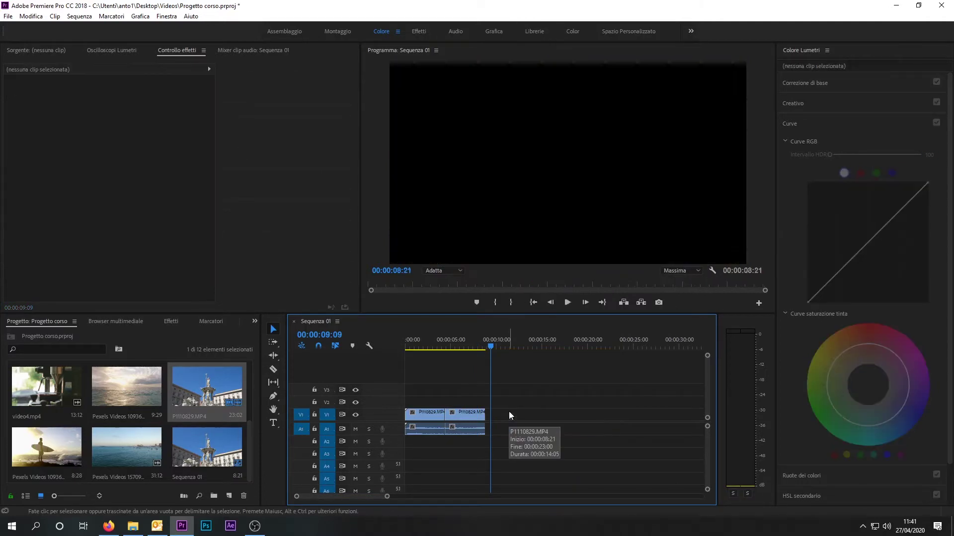
left_click(431, 343)
left_click(437, 416)
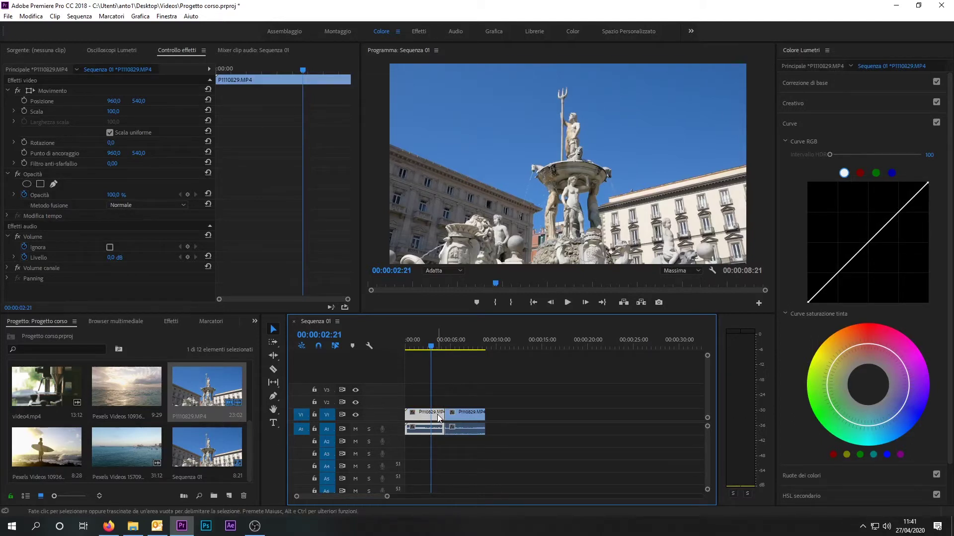
key("Delete")
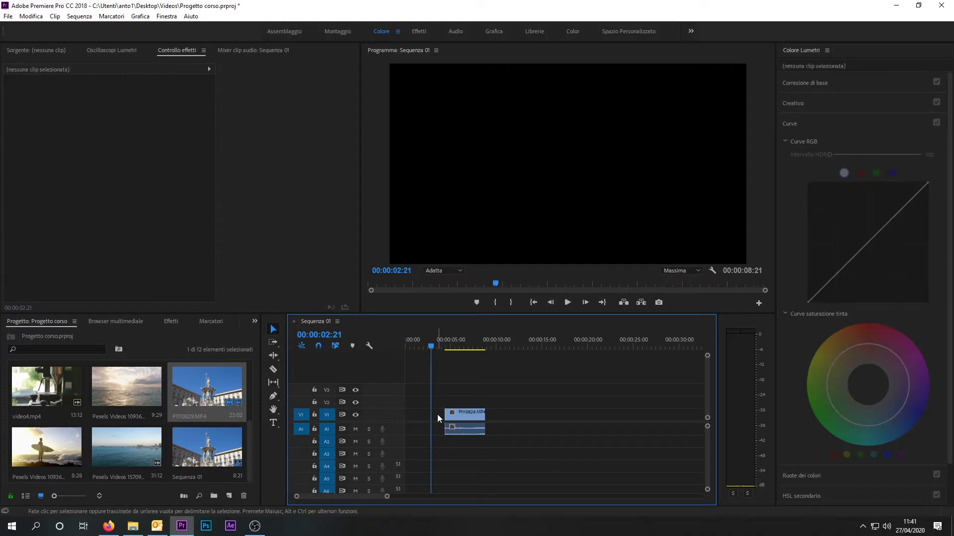
left_click_drag(455, 414, 416, 413)
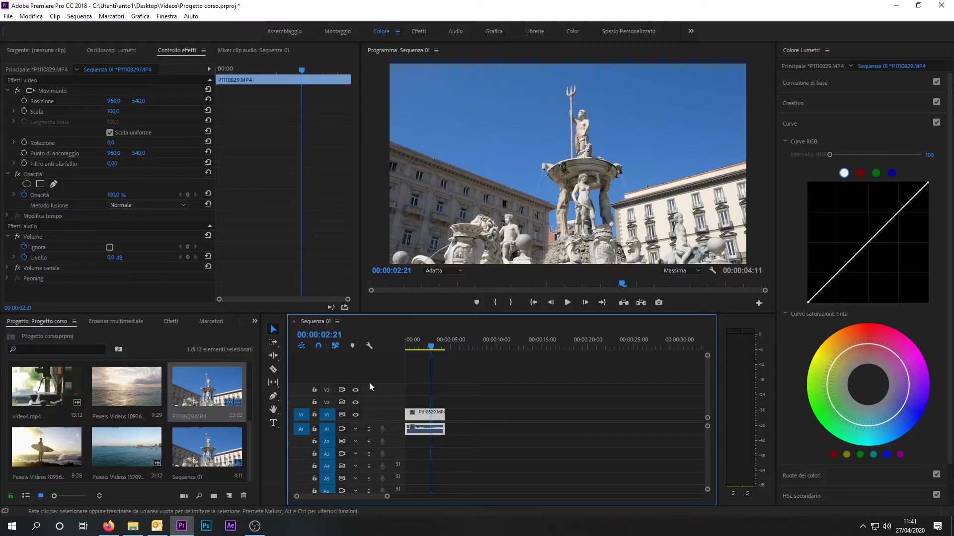
left_click(169, 322)
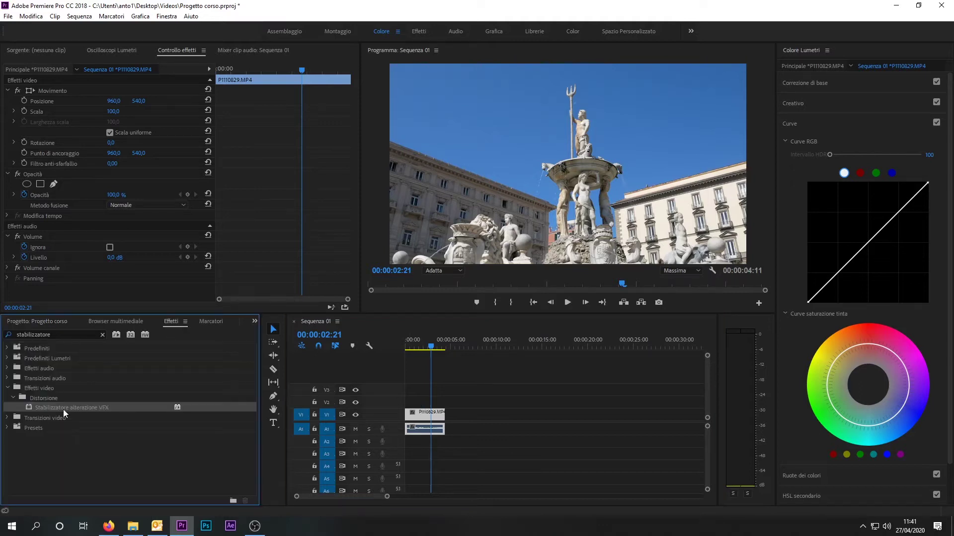
mouse_move(67, 405)
left_mouse_down()
mouse_move(176, 419)
mouse_move(427, 412)
left_mouse_up()
left_click(68, 227)
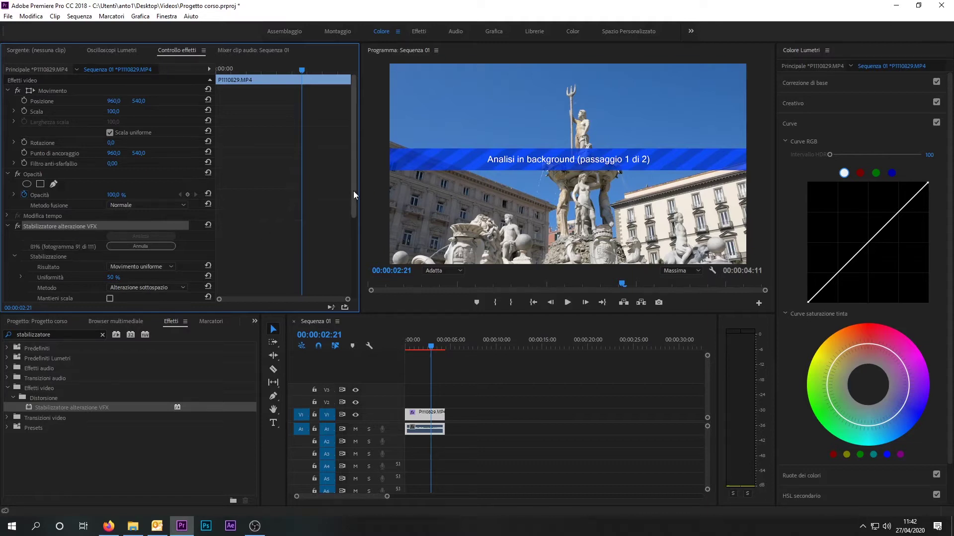
left_click_drag(353, 190, 354, 252)
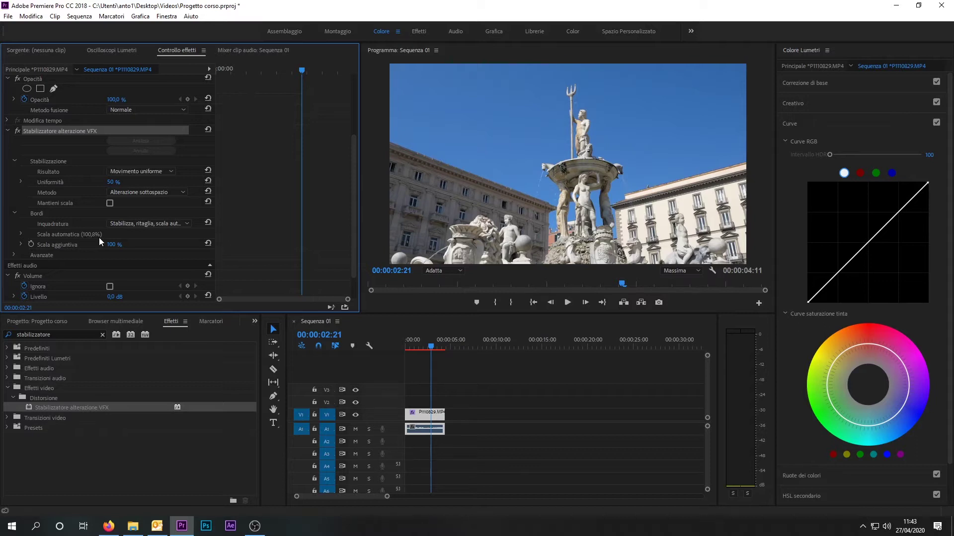
Set the warp stabilizer's Uniformità to 20% and render the work area preview
left_click(114, 183)
type("20")
key("Return")
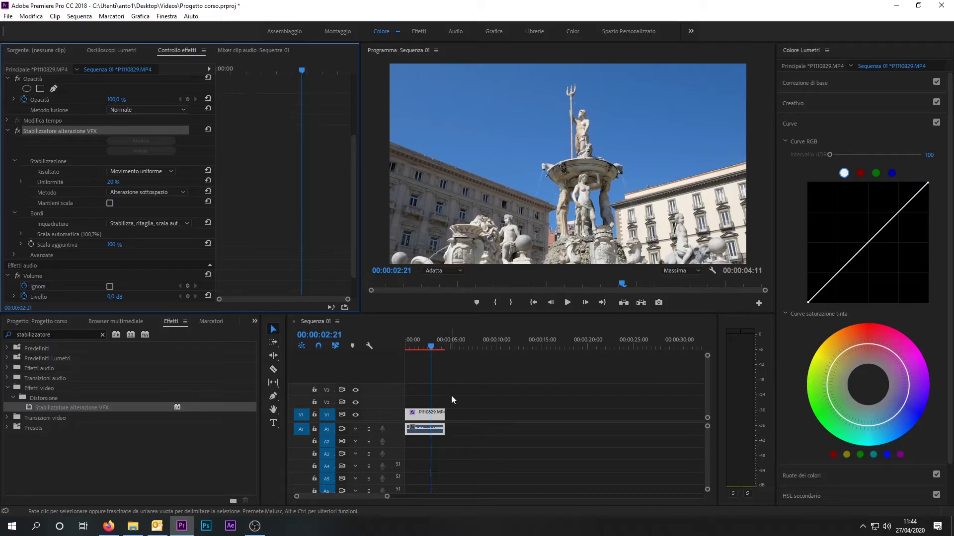
key("Return")
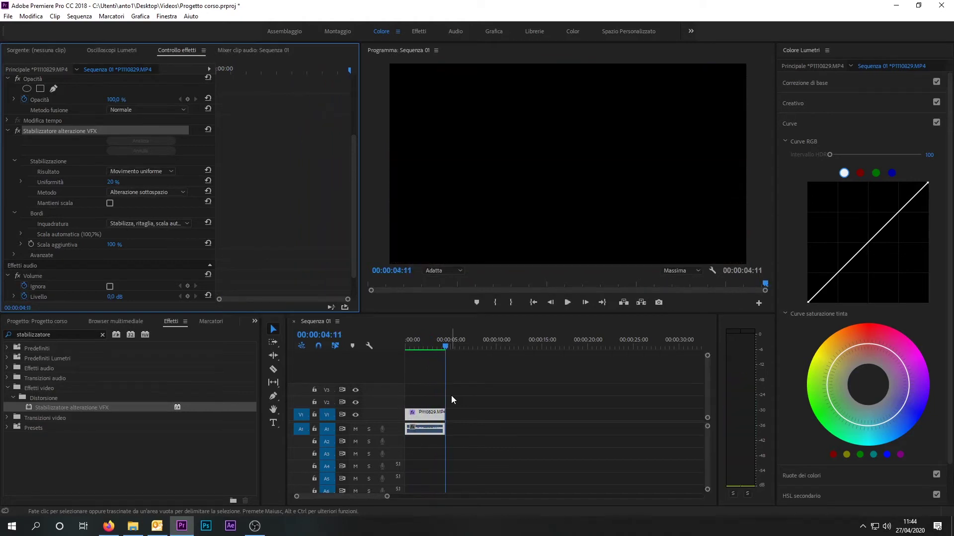
Return to 00:00:00:00, disable Stabilizzatore alterazione VFX, and play the sequence to compare
left_click_drag(430, 348, 369, 337)
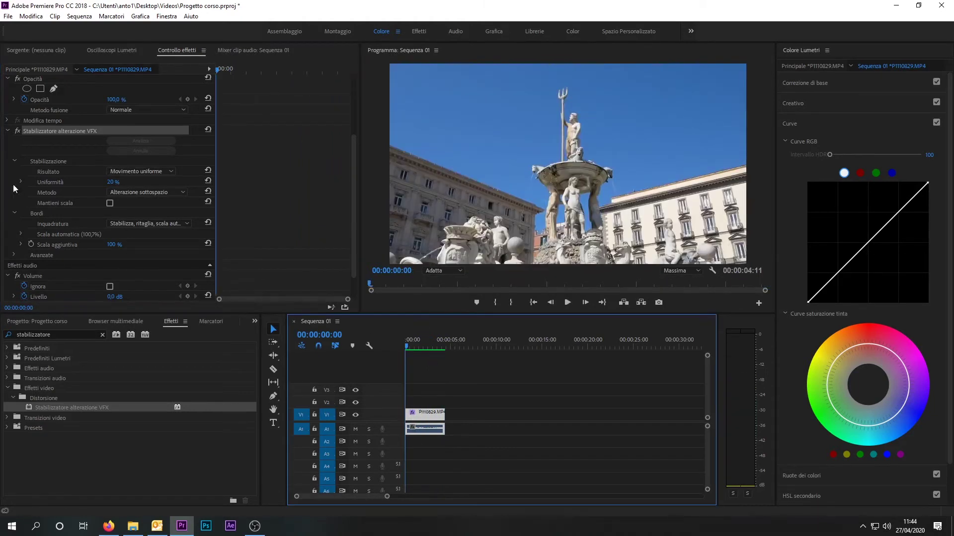
left_click(18, 132)
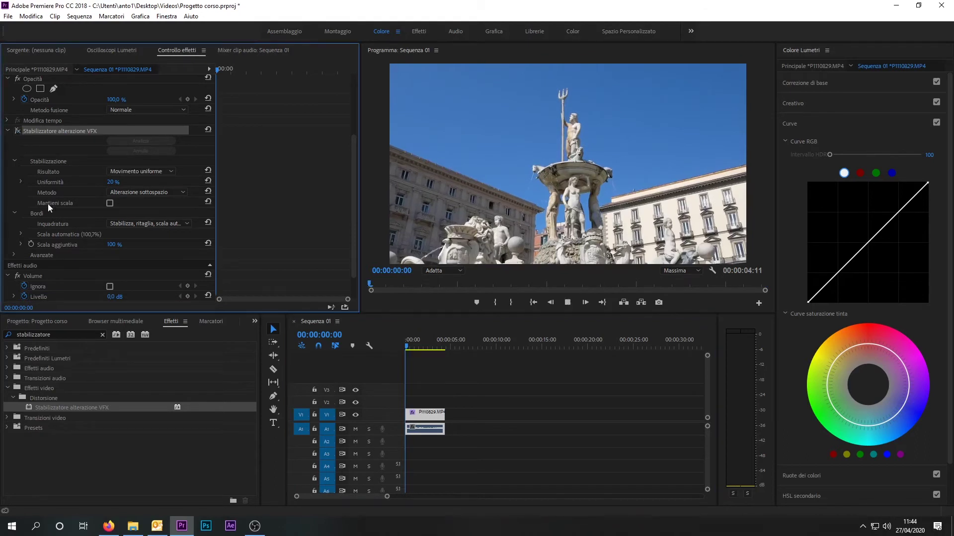
key("space")
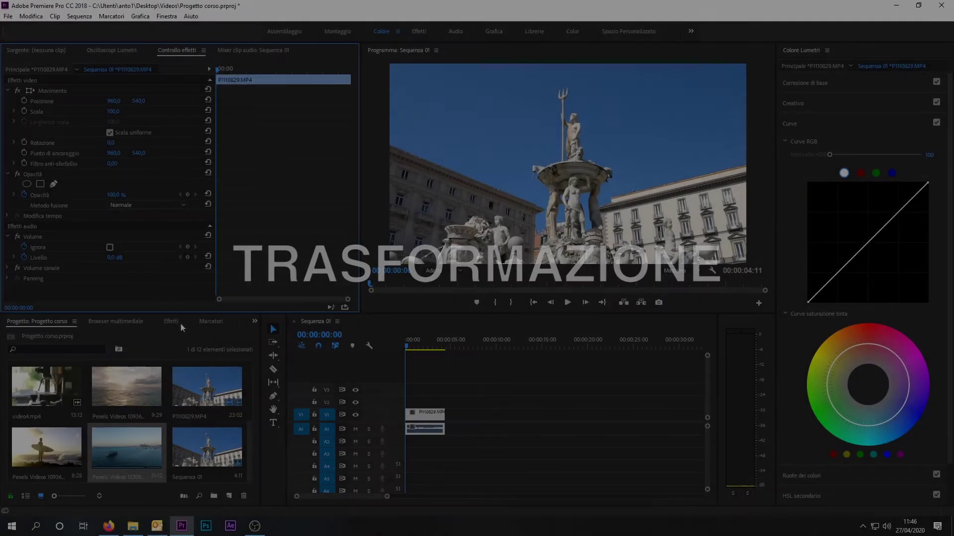
Search the effects for 'trasformazione' and apply Trasformazione to the fountain clip
left_click(177, 323)
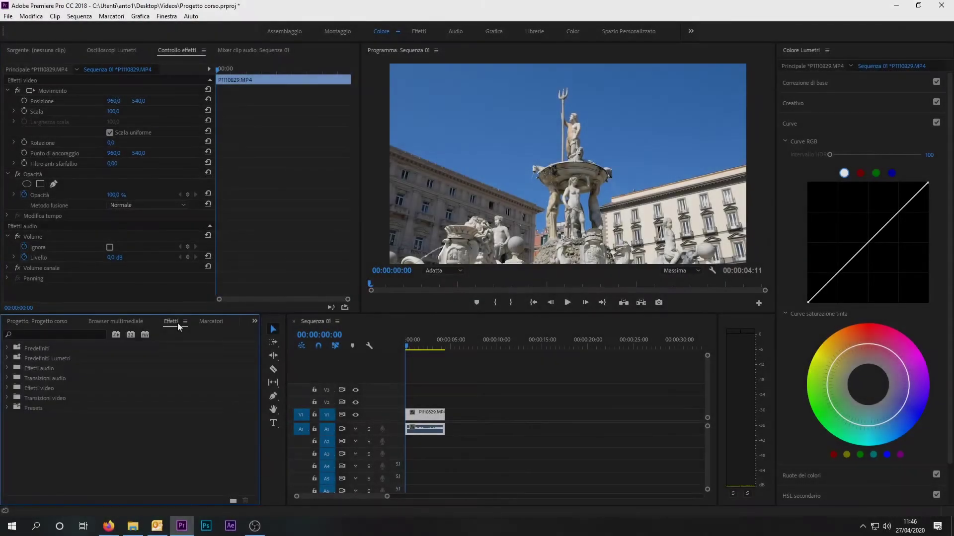
left_click(49, 335)
type("t")
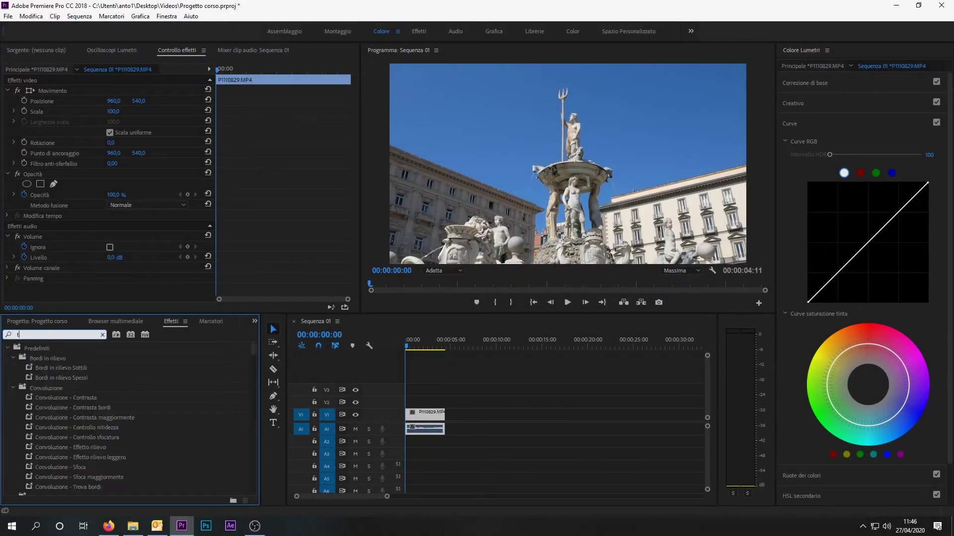
type("rasformaa")
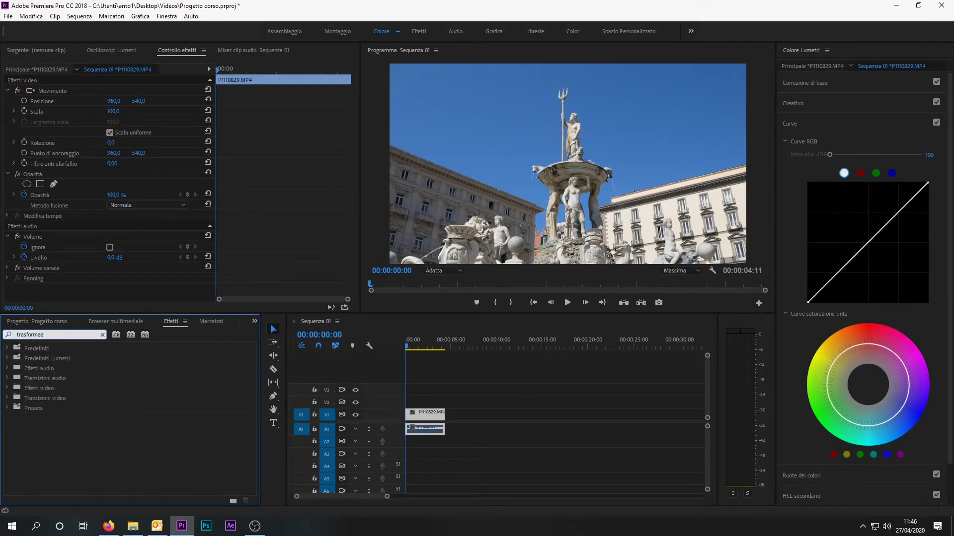
key("BackSpace")
type("zione")
left_click_drag(60, 407, 433, 415)
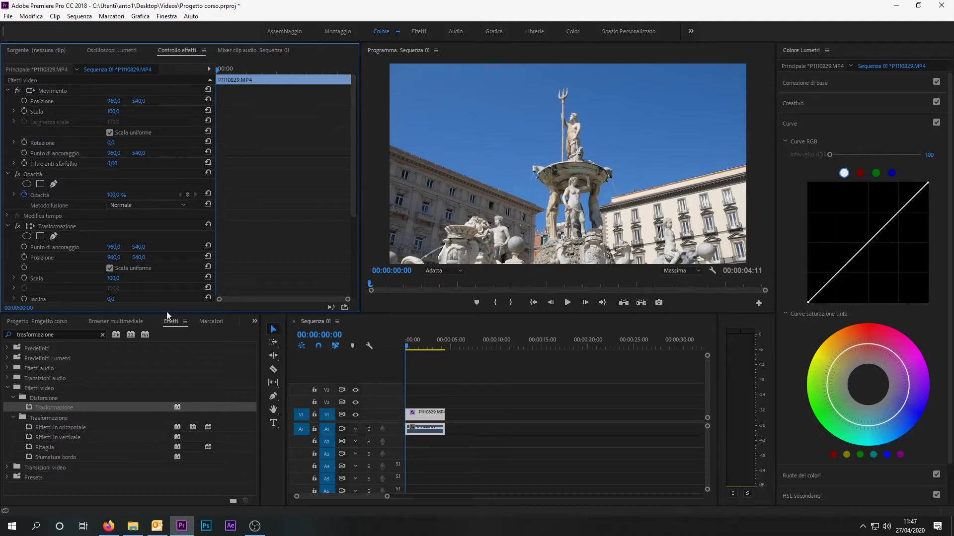
left_click_drag(352, 188, 348, 236)
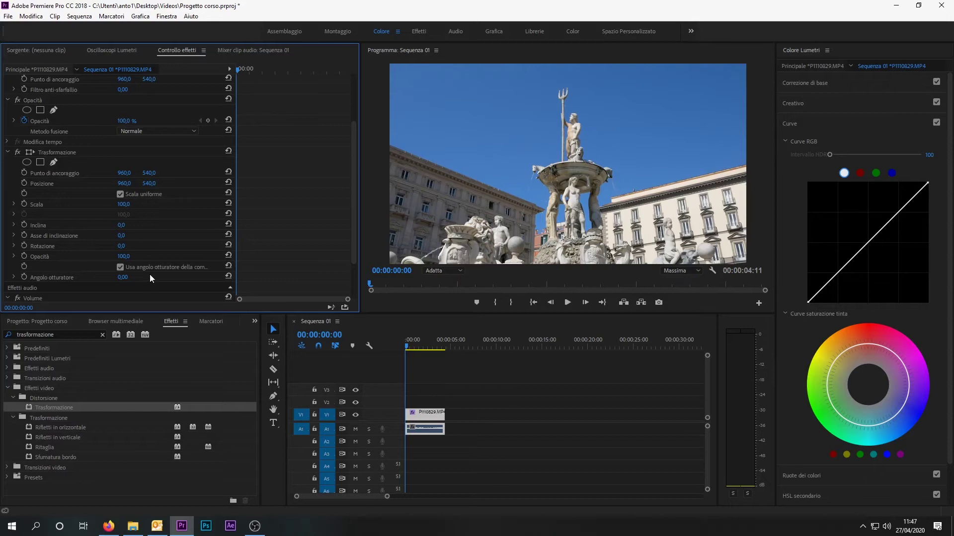
Turn off the composition's shutter angle and set Trasformazione's Angolo otturatore to 180
left_click(120, 267)
left_click(122, 277)
type("180")
key("Return")
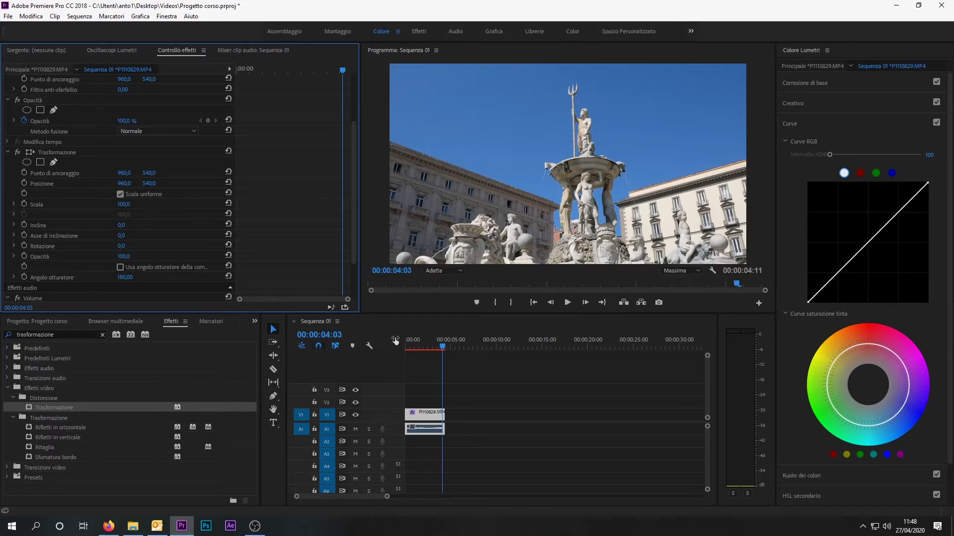
Zoom the timeline and set a starting Trasformazione Scala keyframe of 100 near 00:00:03:17
left_click(553, 421)
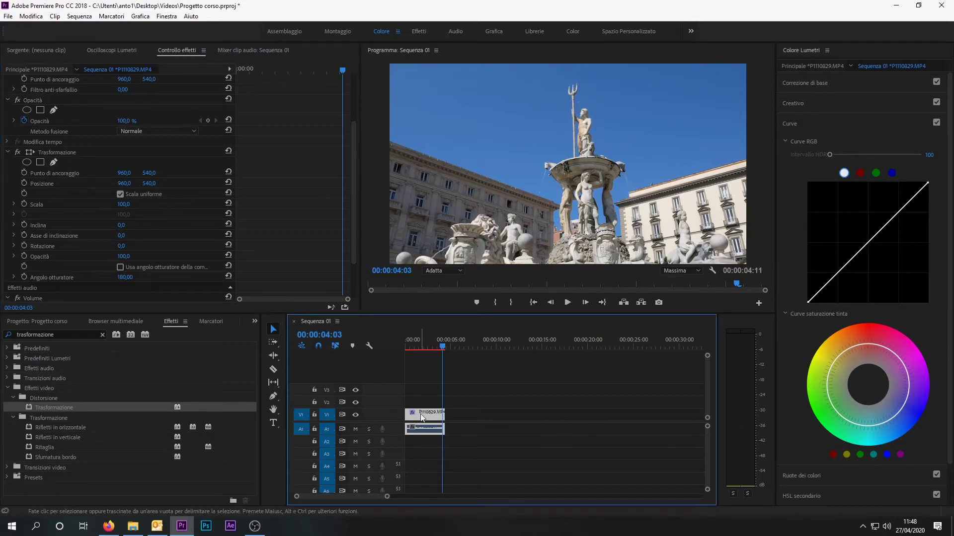
key("equal")
key("equal")
key("equal")
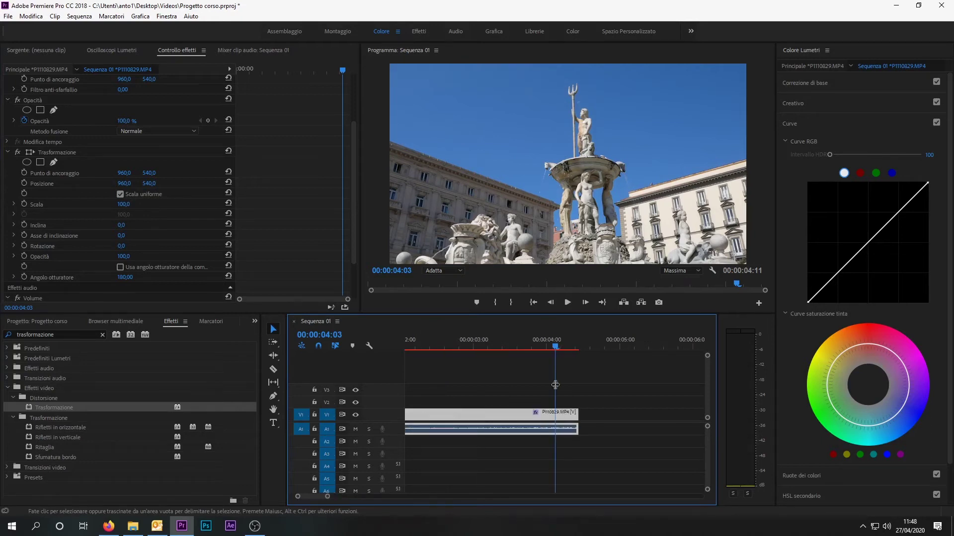
left_click_drag(561, 346, 523, 351)
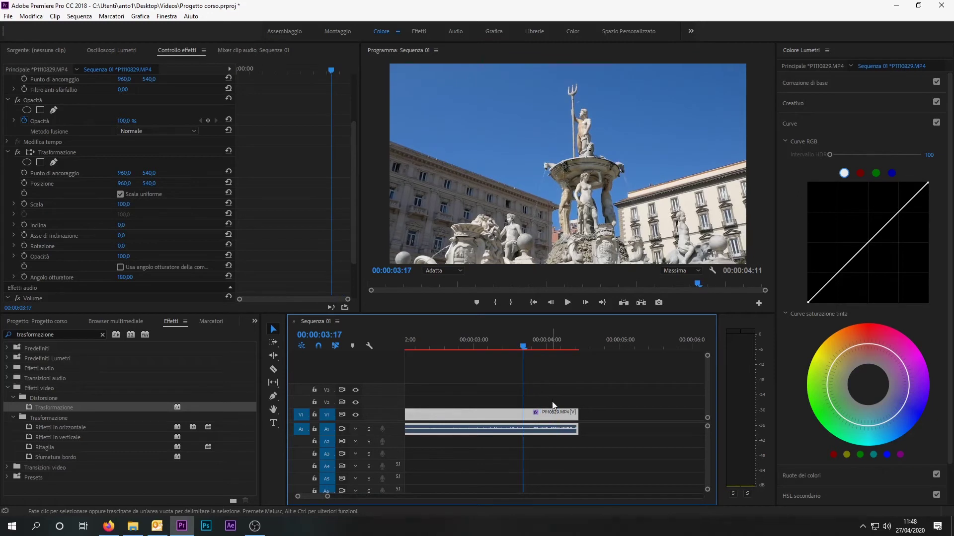
left_click(24, 204)
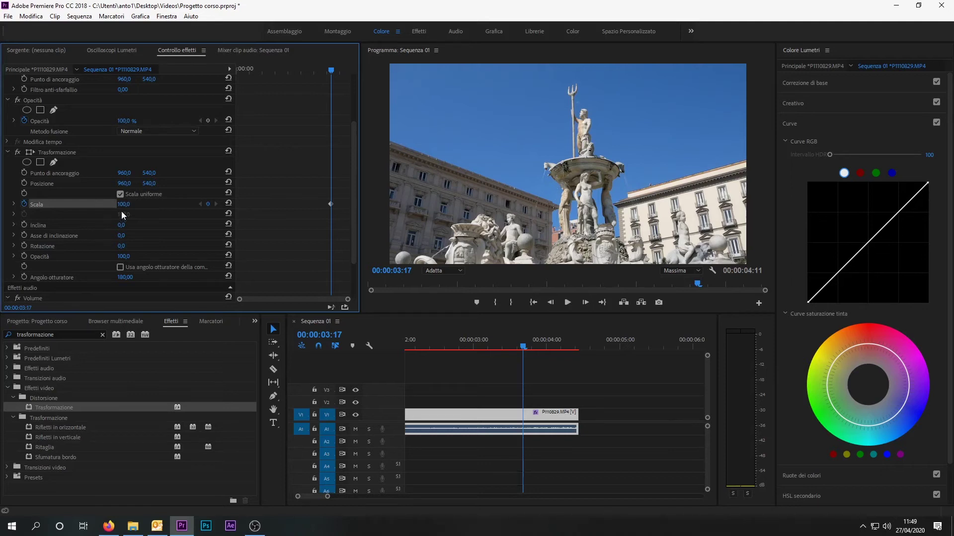
Add a Scala keyframe of 300 at 00:00:04:10
scroll(121, 210, "up", 2)
left_click_drag(523, 348, 556, 349)
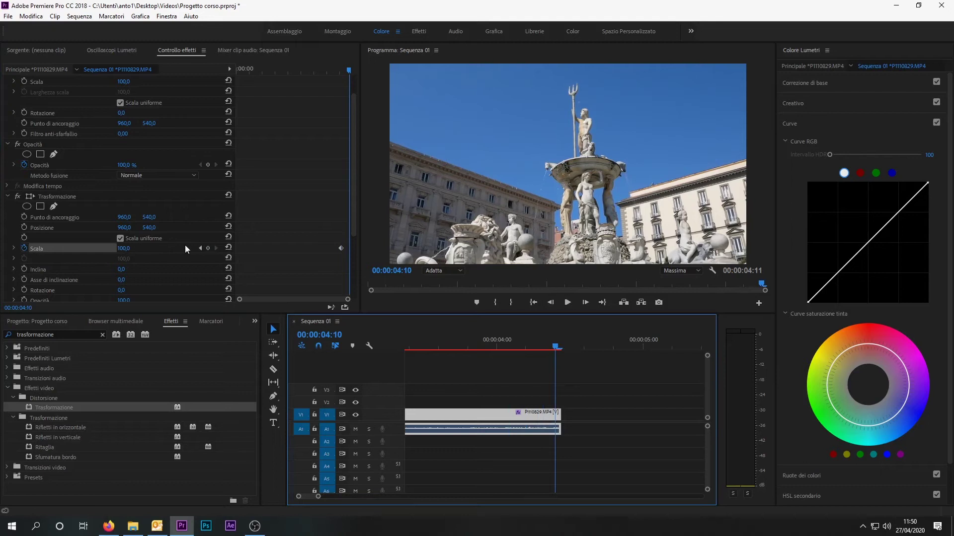
left_click(137, 251)
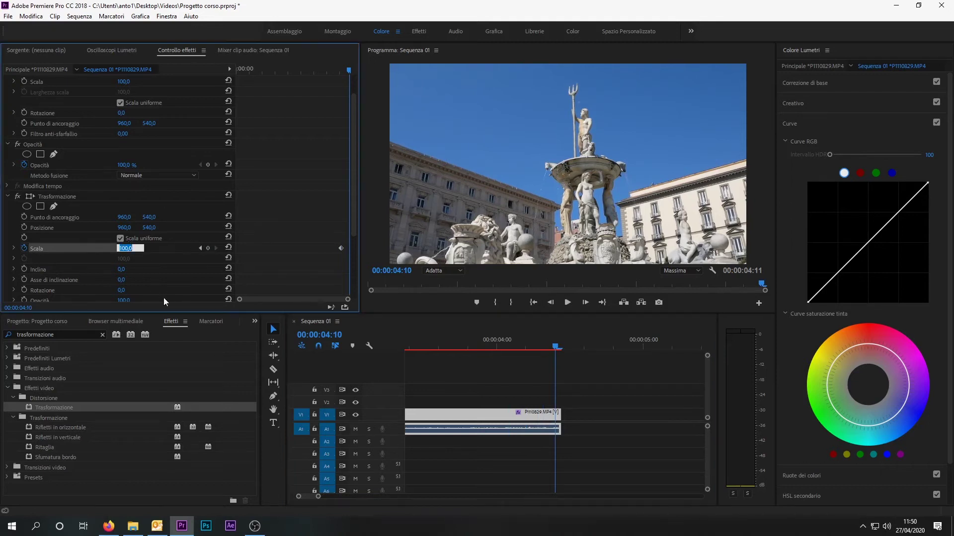
type("300")
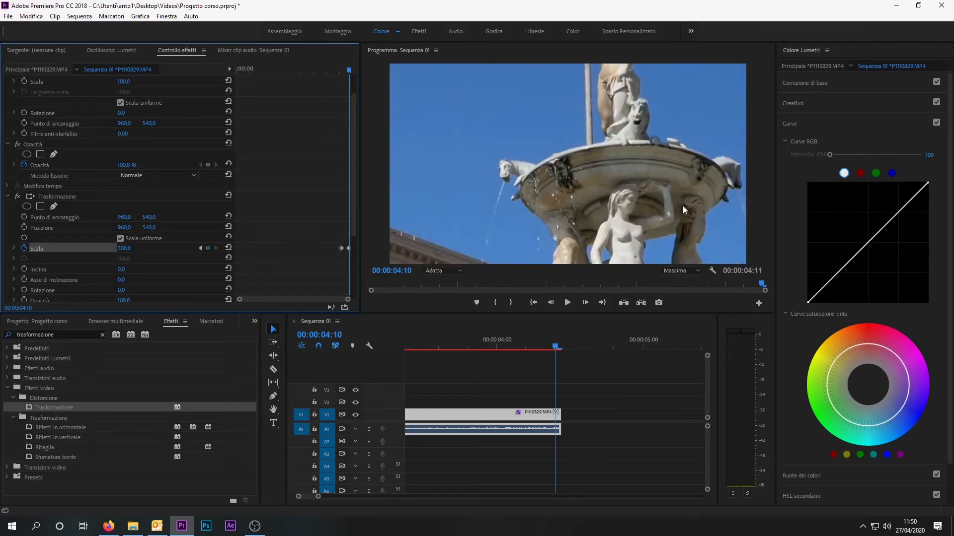
left_click_drag(540, 347, 356, 349)
scroll(411, 382, "down", 5)
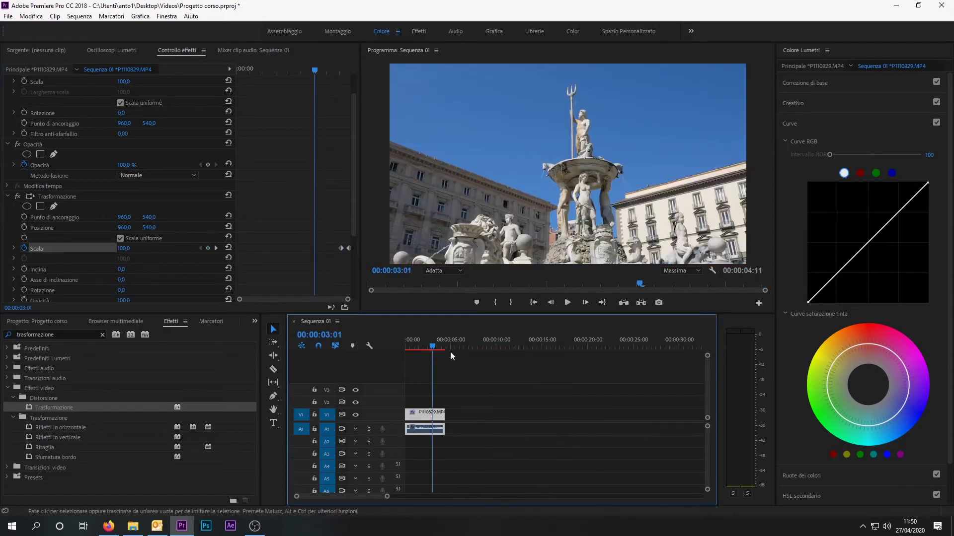
left_click_drag(450, 352, 405, 351)
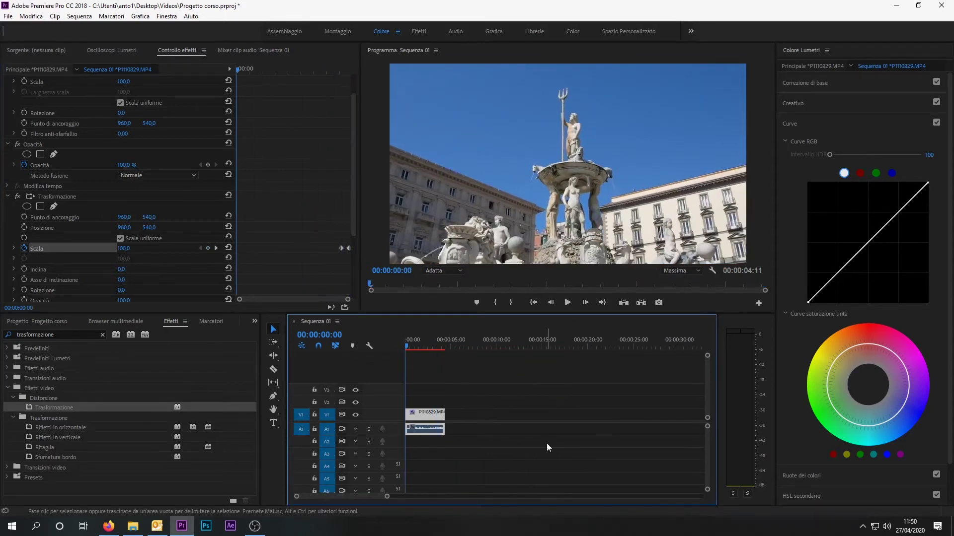
Render the work area preview, then return the playhead to about 00:00:03:19
key("Return")
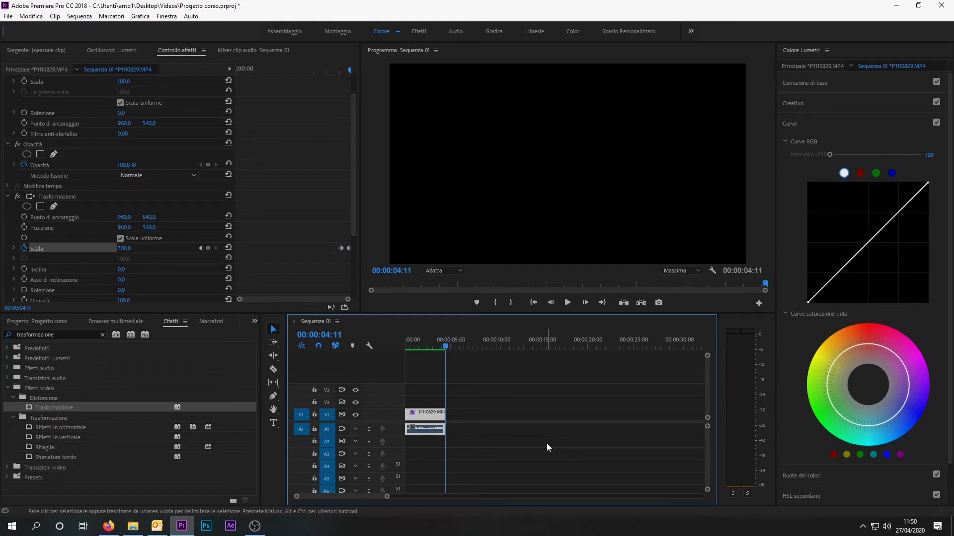
left_click_drag(445, 341, 439, 342)
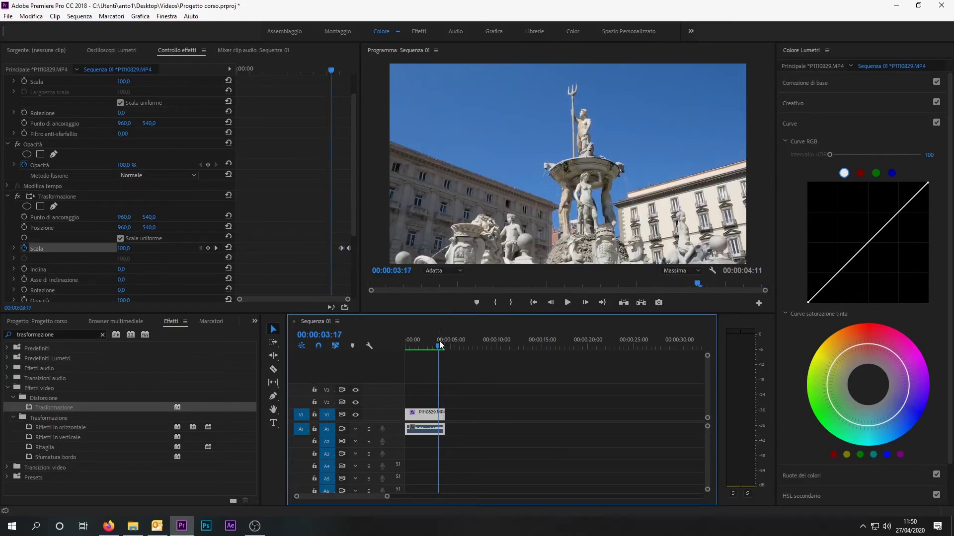
Keyframe Posizione X down to 771 at the zoom's end, then append Pexels Videos 1093664.mp4 after the fountain clip
left_click(21, 227)
left_click(22, 227)
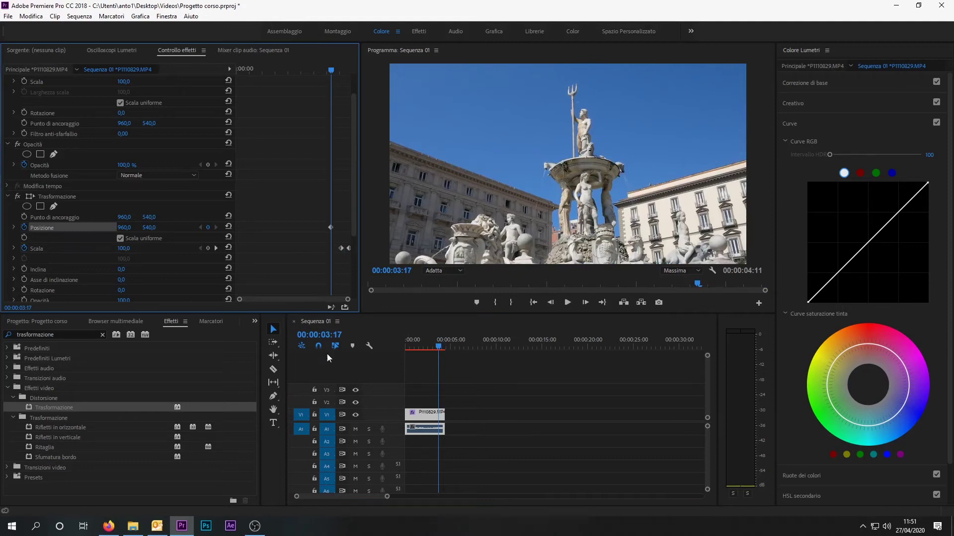
left_click_drag(330, 228, 341, 227)
left_click(340, 70)
left_click(347, 70)
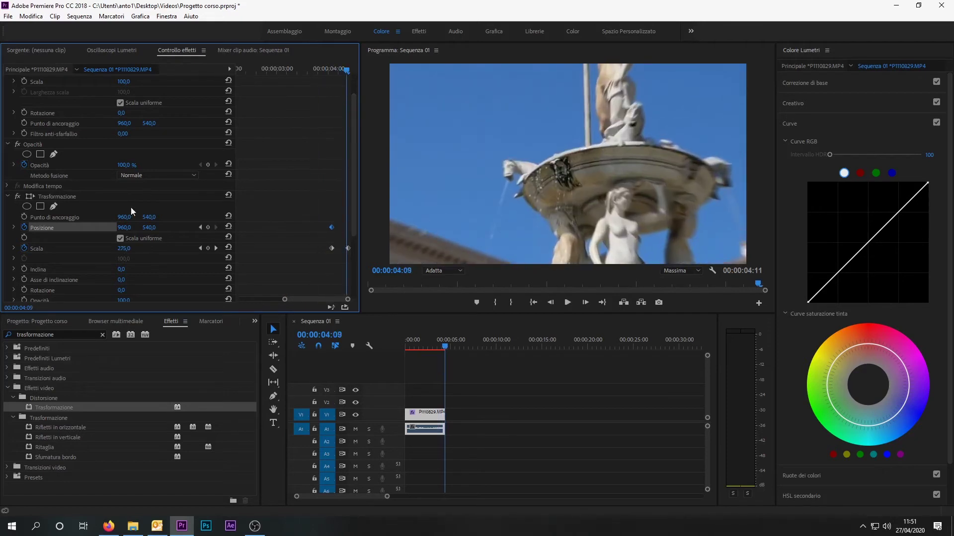
left_click_drag(124, 229, 97, 228)
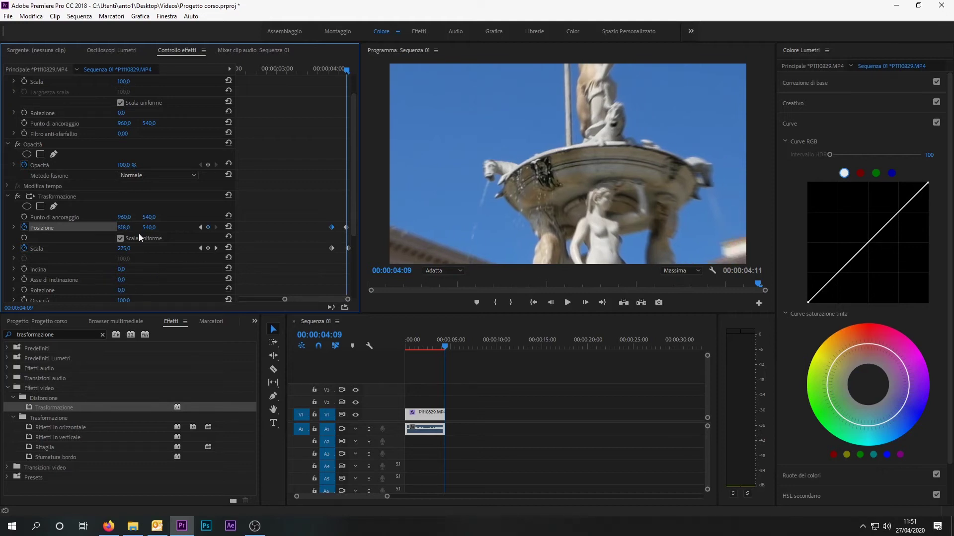
left_click_drag(124, 228, 128, 228)
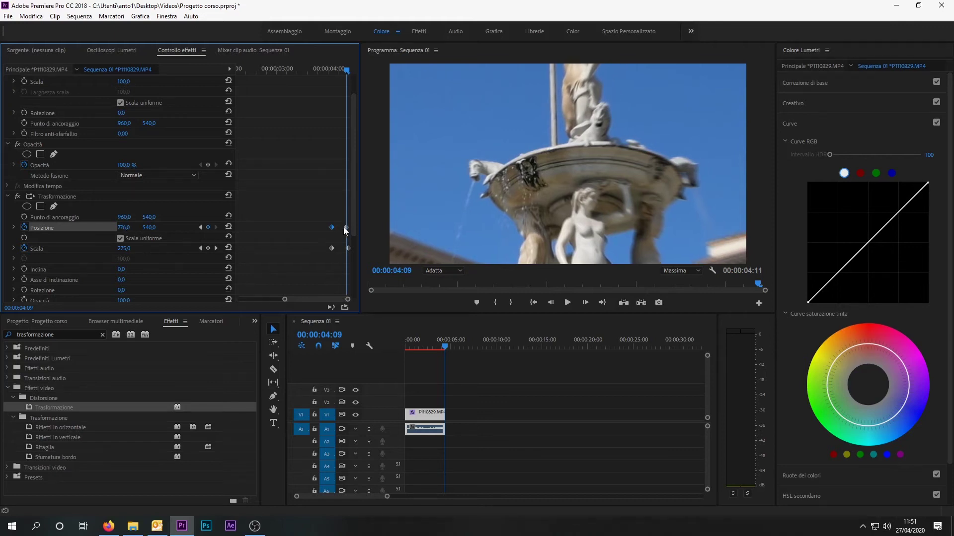
left_click_drag(122, 228, 120, 229)
left_click(37, 322)
left_click_drag(47, 449, 451, 414)
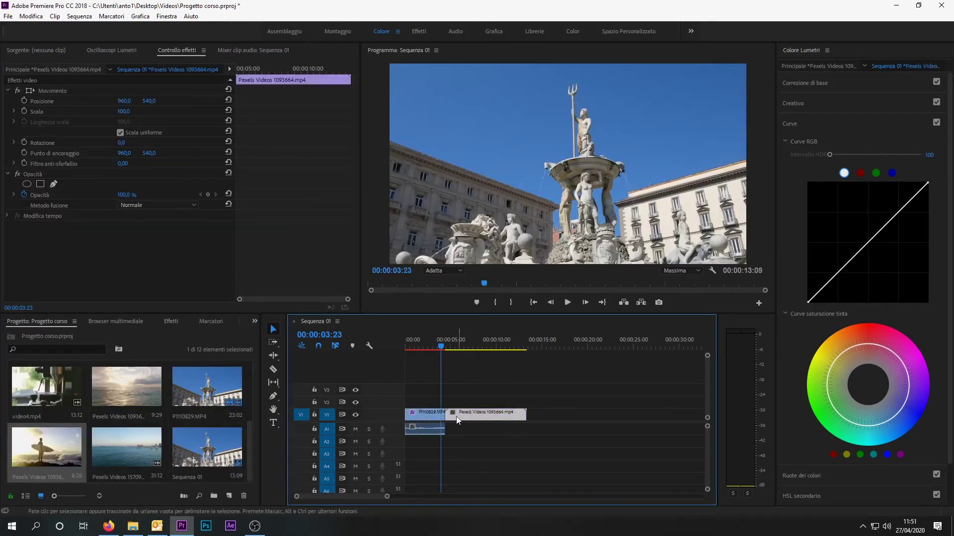
Preview the fountain-to-surfer cut and delete the fountain clip's Trasformazione effect
key("space")
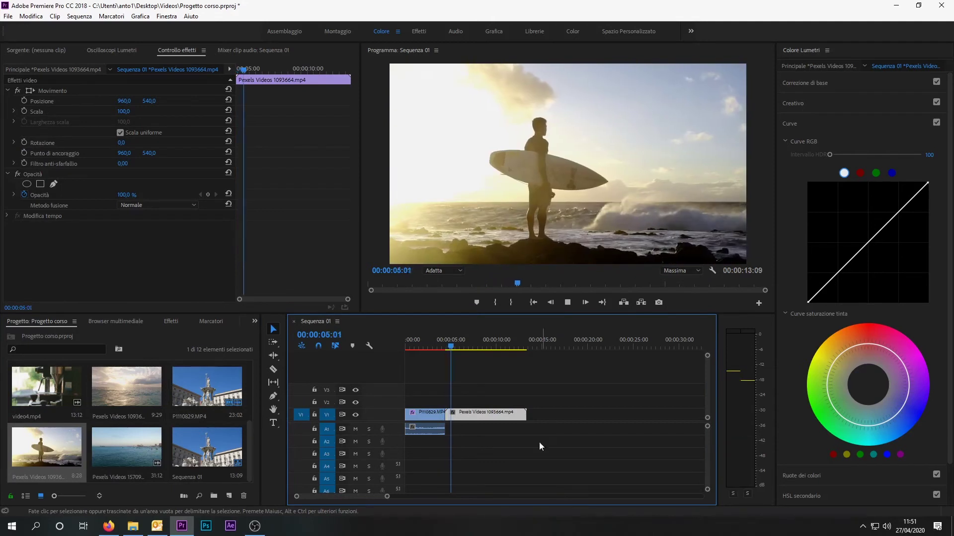
left_click(440, 348)
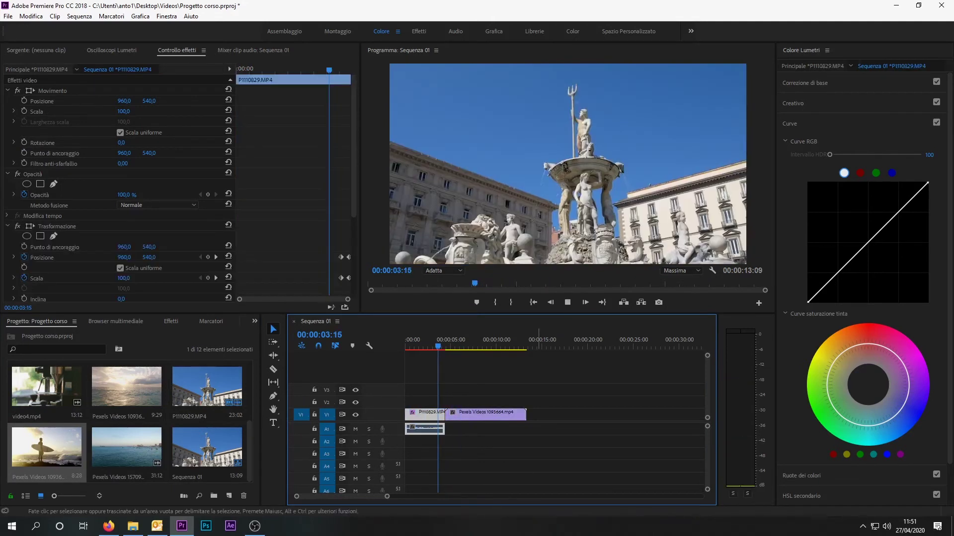
key("space")
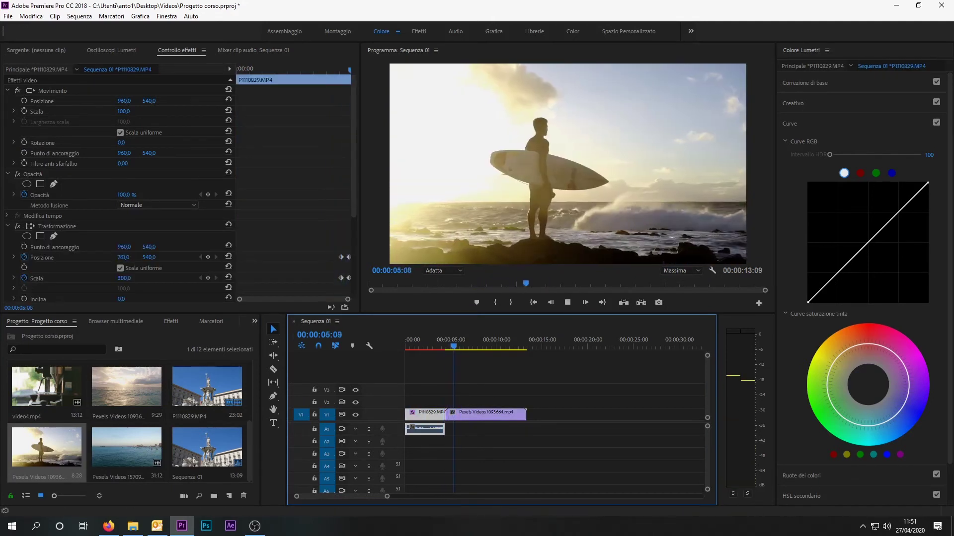
left_click(72, 296)
key("Delete")
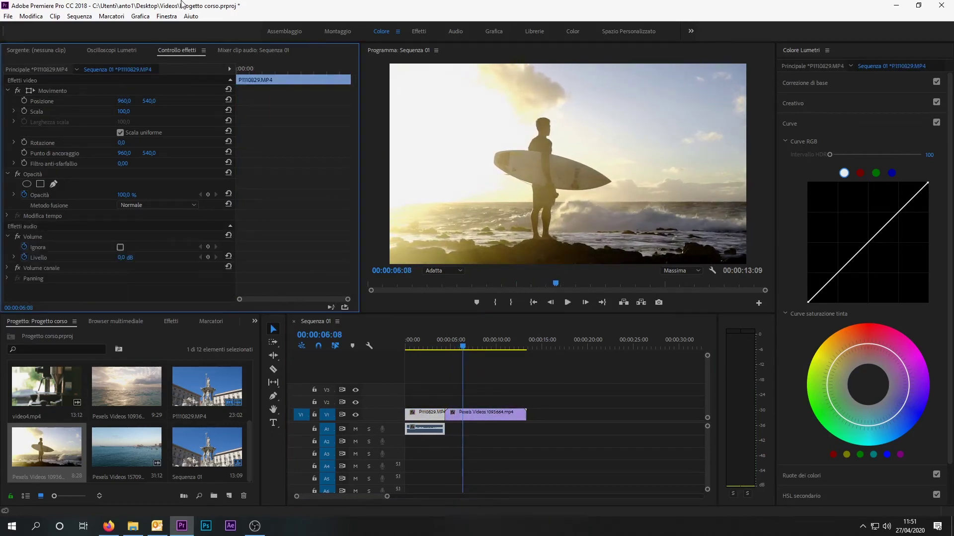
Save the project Progetto corso.prproj
left_click(9, 17)
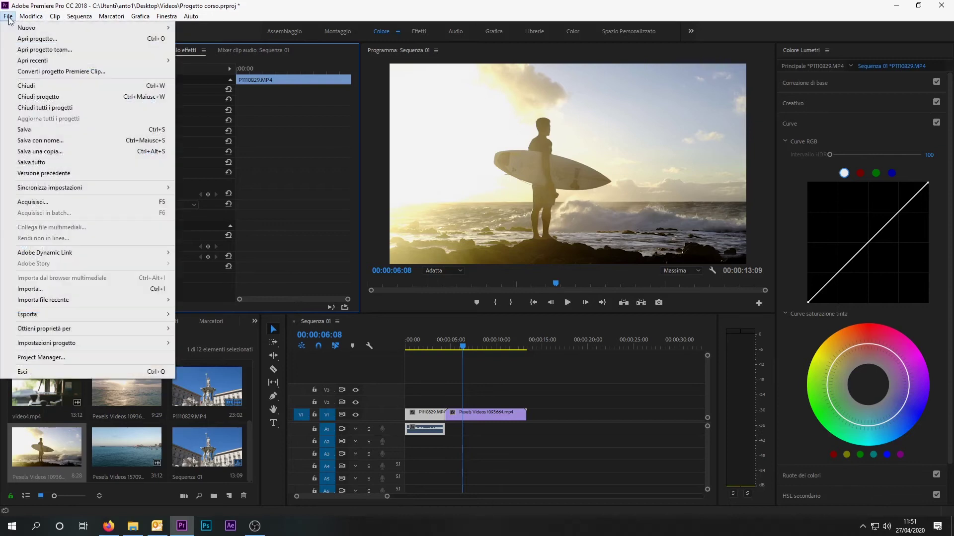
left_click(25, 130)
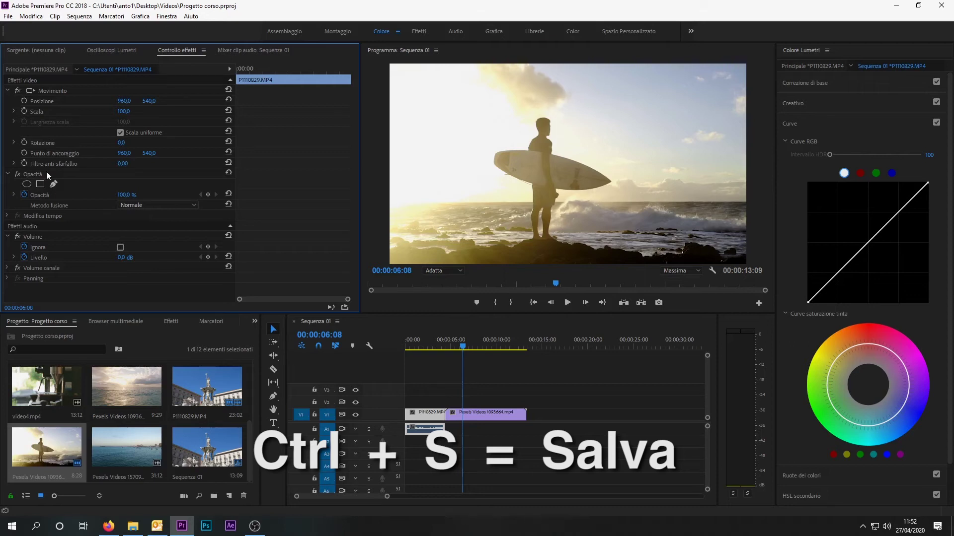
key("shift+7")
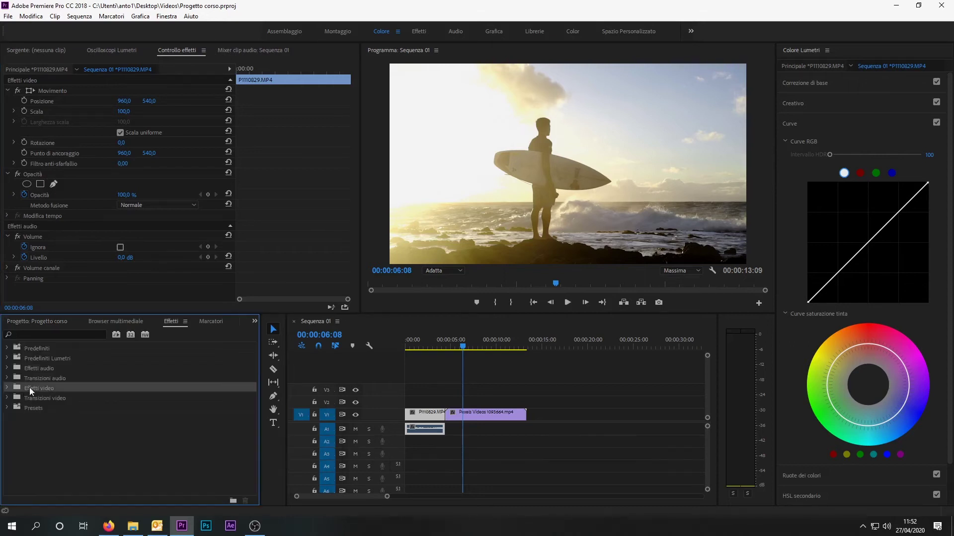
Apply Bilanciamento colore from Effetti video > Correzione colore to the surfer clip
left_click(8, 388)
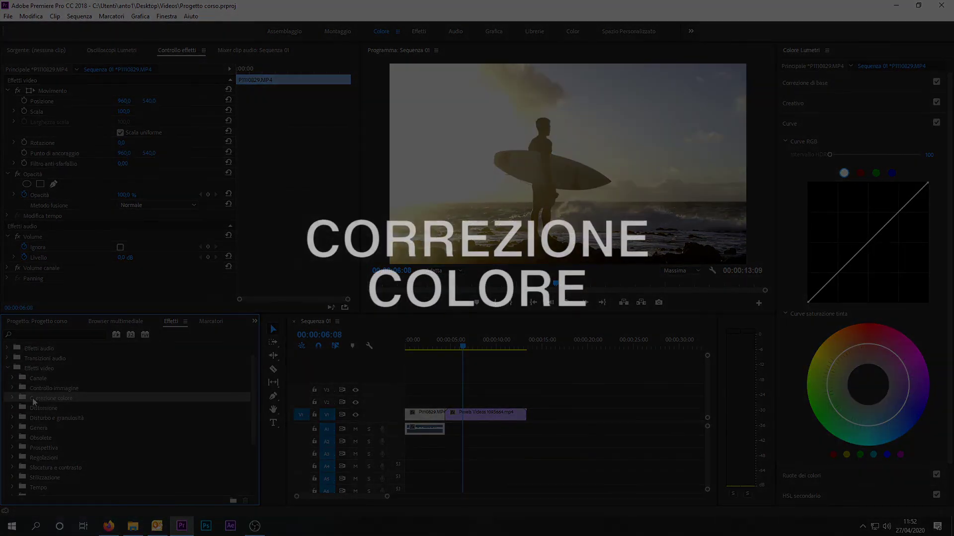
left_click(12, 398)
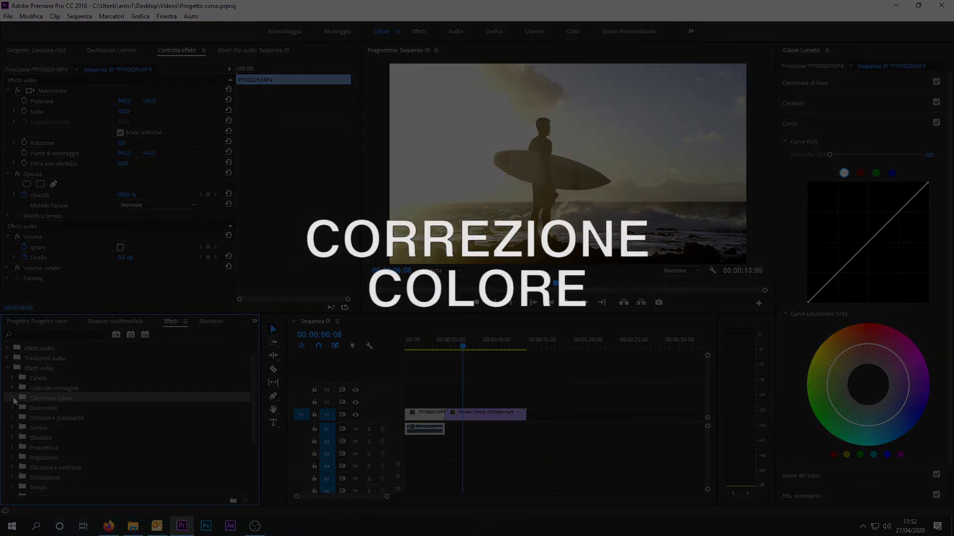
scroll(70, 464, "down", 1)
scroll(70, 464, "down", 1)
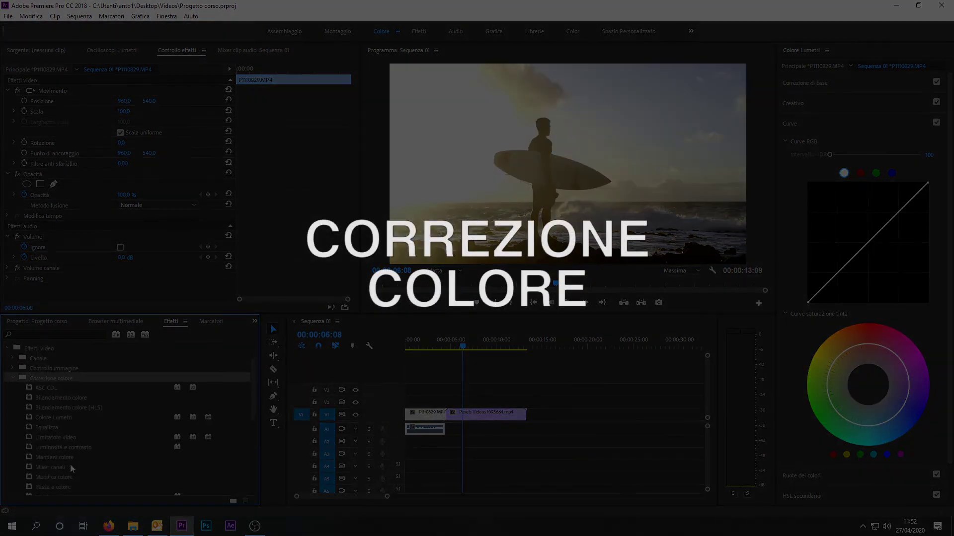
scroll(70, 464, "down", 1)
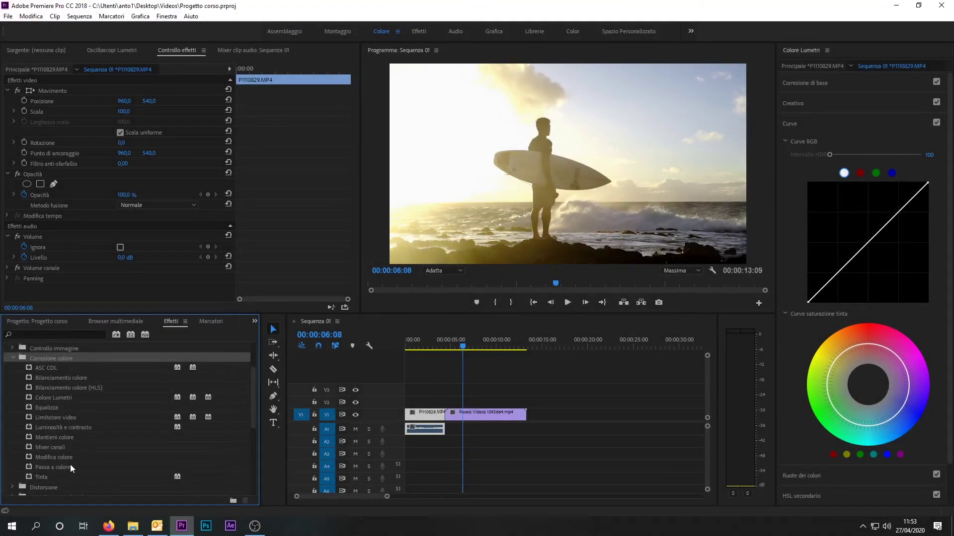
left_click_drag(77, 379, 465, 414)
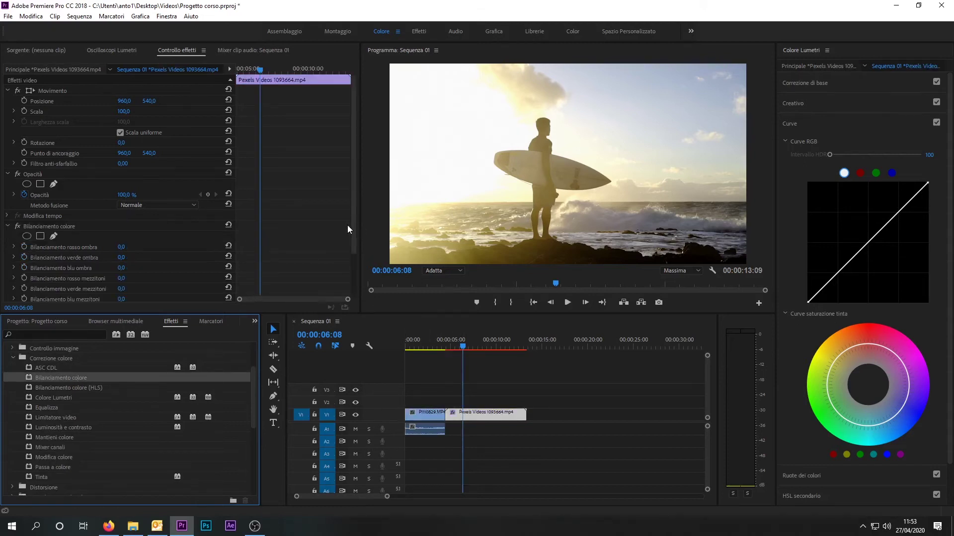
Raise the blue midtone balance to about 32 and adjust the blue shadow balance
left_click_drag(352, 225, 355, 267)
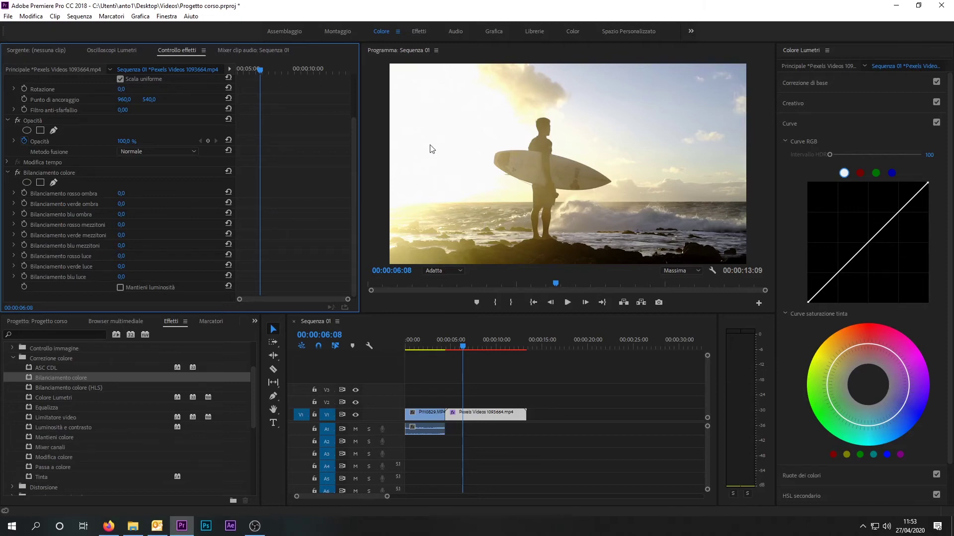
left_click_drag(122, 245, 137, 245)
mouse_move(123, 213)
left_mouse_down()
mouse_move(134, 213)
mouse_move(104, 214)
left_mouse_up()
left_click_drag(104, 214, 131, 214)
Remove Bilanciamento colore, try Luminosità e contrasto at brightness 10, then delete it too
key("ctrl+z")
left_click(85, 429)
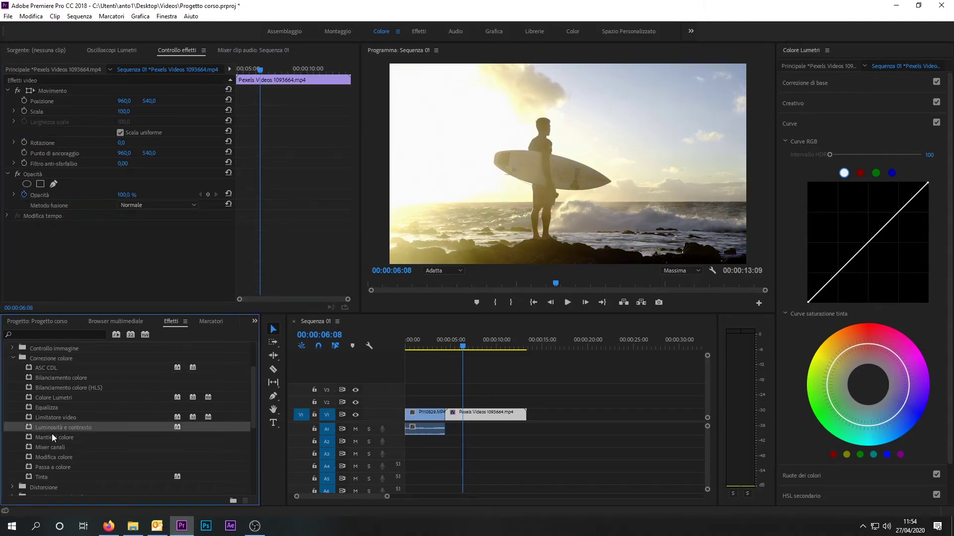
left_click_drag(77, 429, 482, 414)
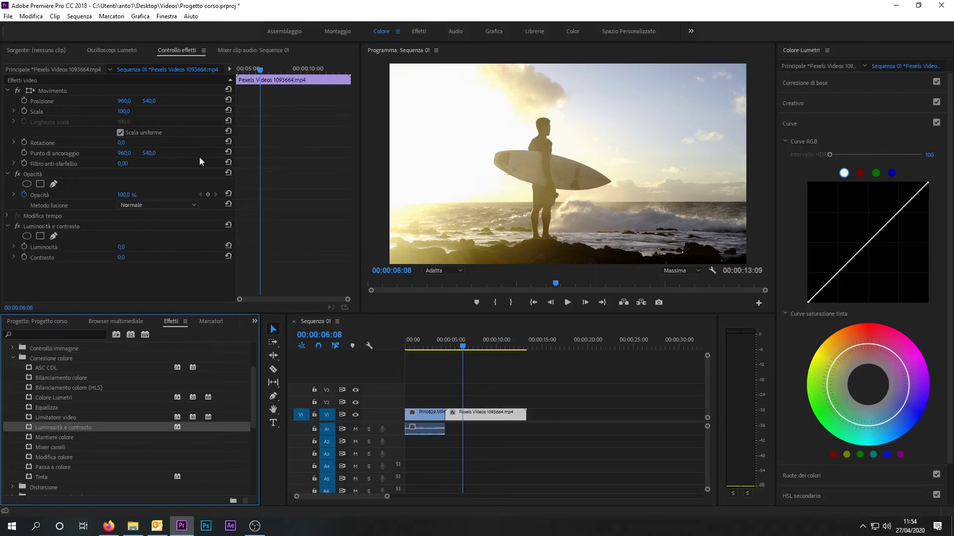
mouse_move(118, 252)
left_mouse_down()
mouse_move(138, 259)
mouse_move(111, 246)
left_mouse_up()
key("Delete")
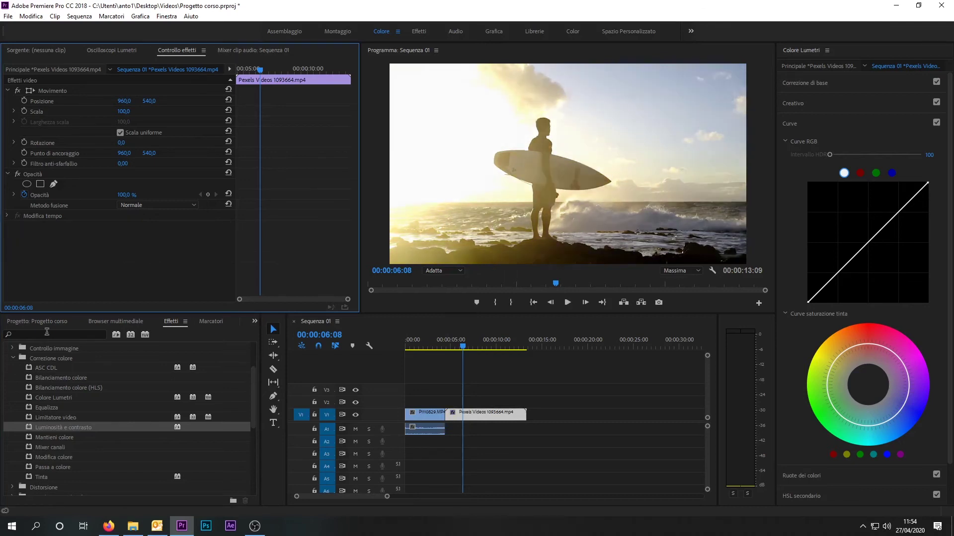
left_click(45, 332)
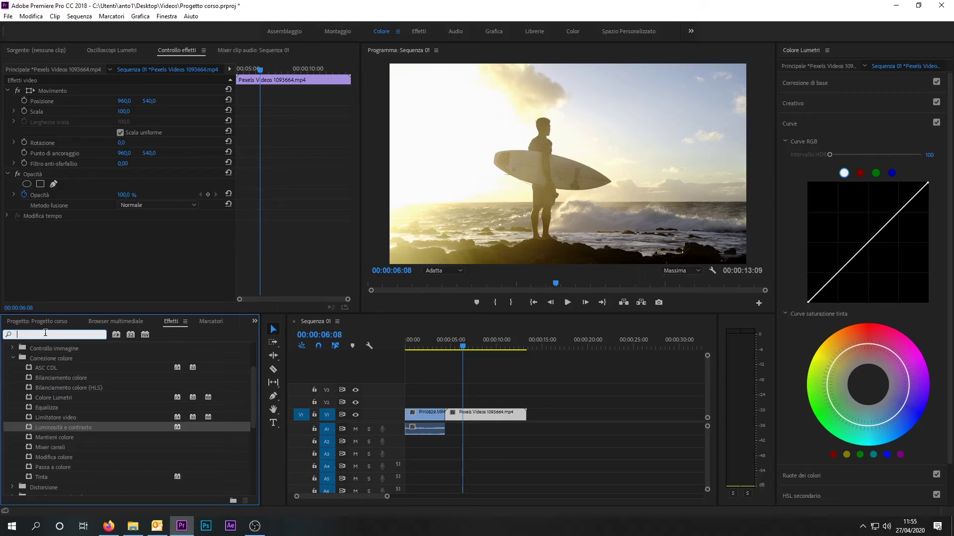
Find 'sfocatura' in the effects list and apply Sfocatura veloce to the surfer clip
type("sfoc")
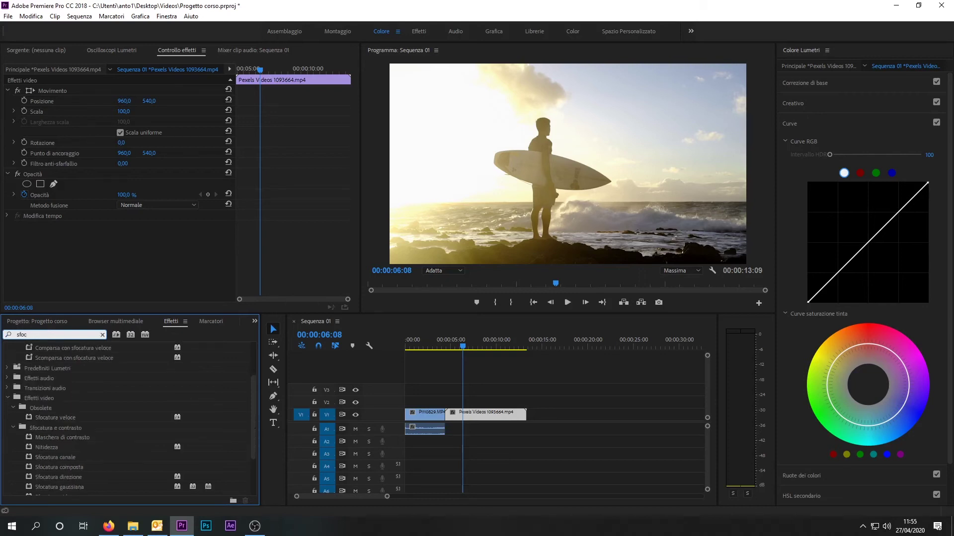
key("BackSpace")
key("BackSpace")
key("BackSpace")
type("focatura")
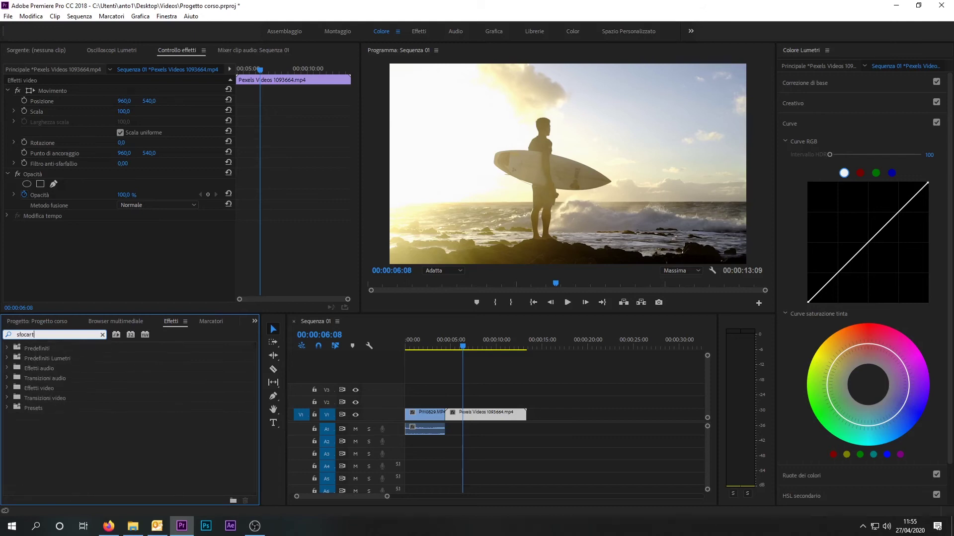
scroll(122, 453, "down", 1)
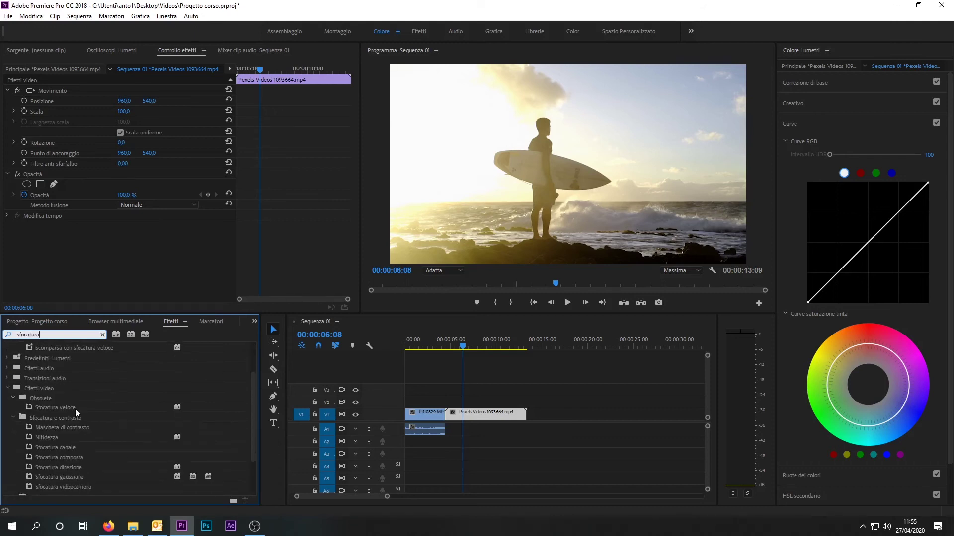
left_click(76, 408)
left_click_drag(60, 411, 197, 296)
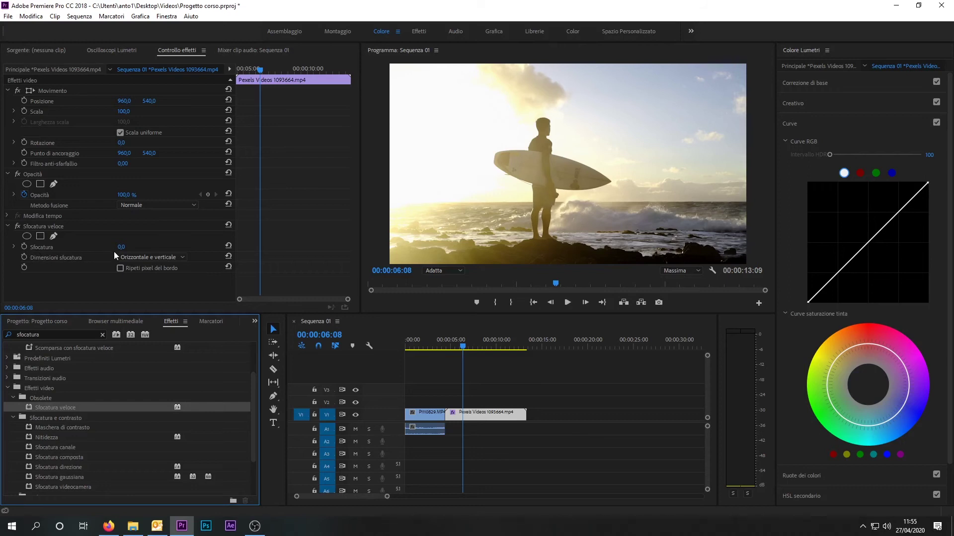
Set blur to 24 and cycle directions Orizzontale, Verticale, then Orizzontale e verticale
mouse_move(121, 249)
left_mouse_down()
mouse_move(137, 248)
mouse_move(124, 250)
left_mouse_up()
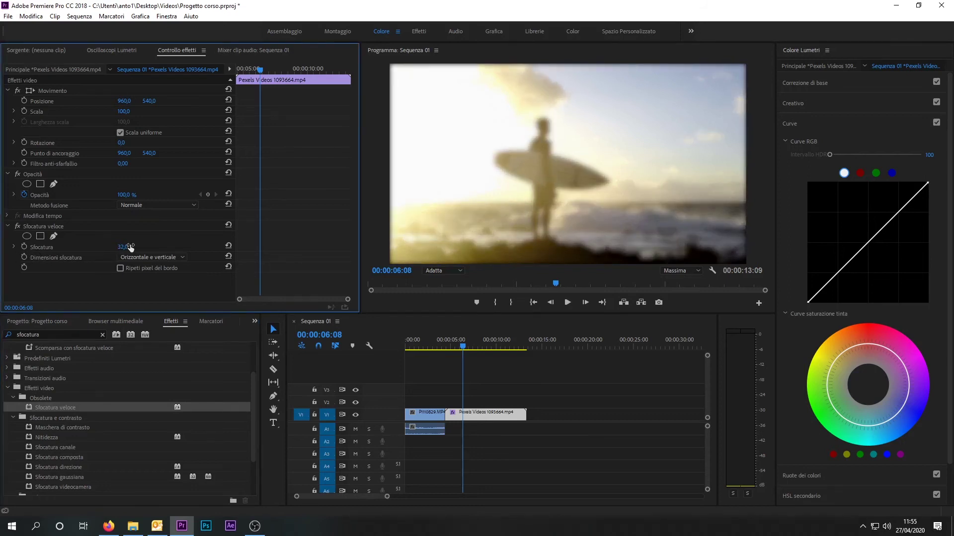
left_click(150, 256)
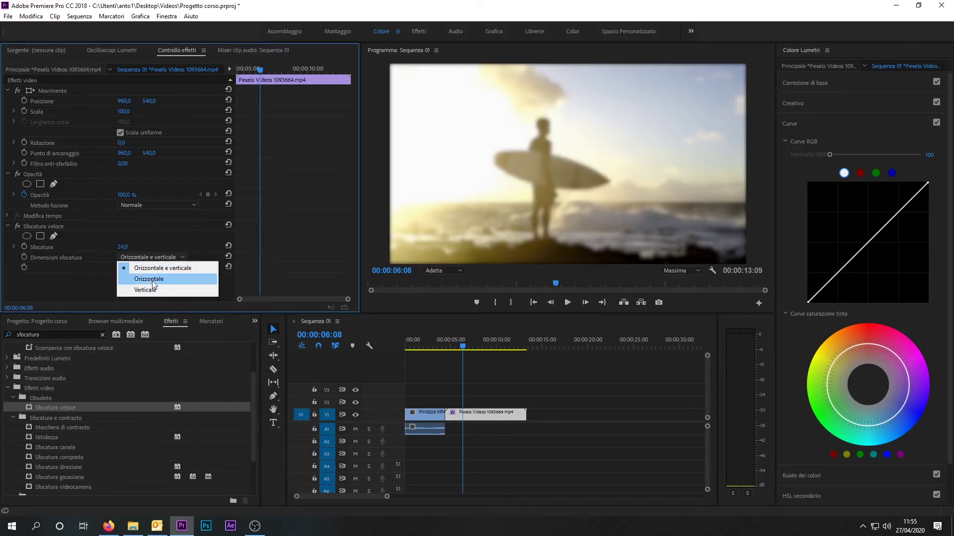
left_click(152, 279)
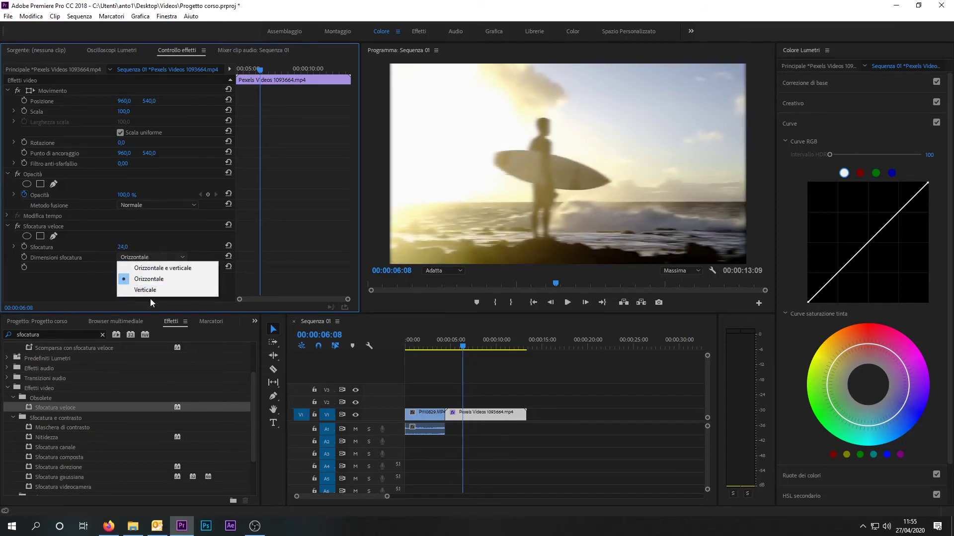
left_click(153, 293)
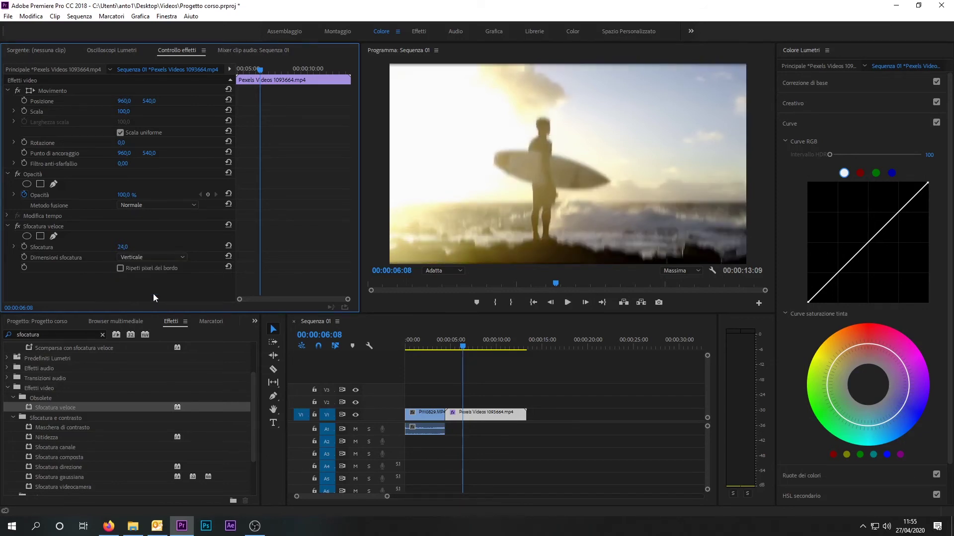
left_click(159, 257)
left_click(181, 265)
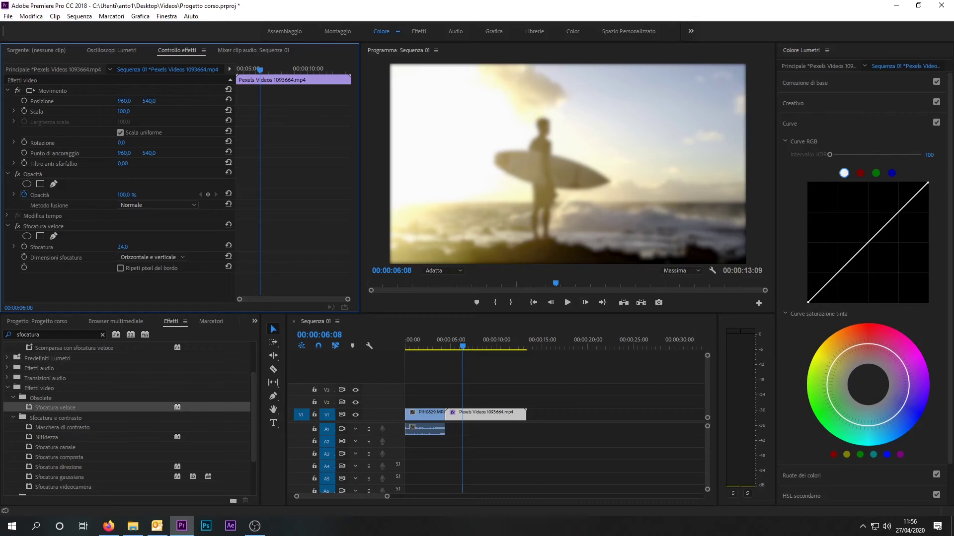
Delete Sfocatura veloce from the surfer clip and try dragging Sfocatura videocamera onto it
key("Delete")
scroll(87, 452, "down", 2)
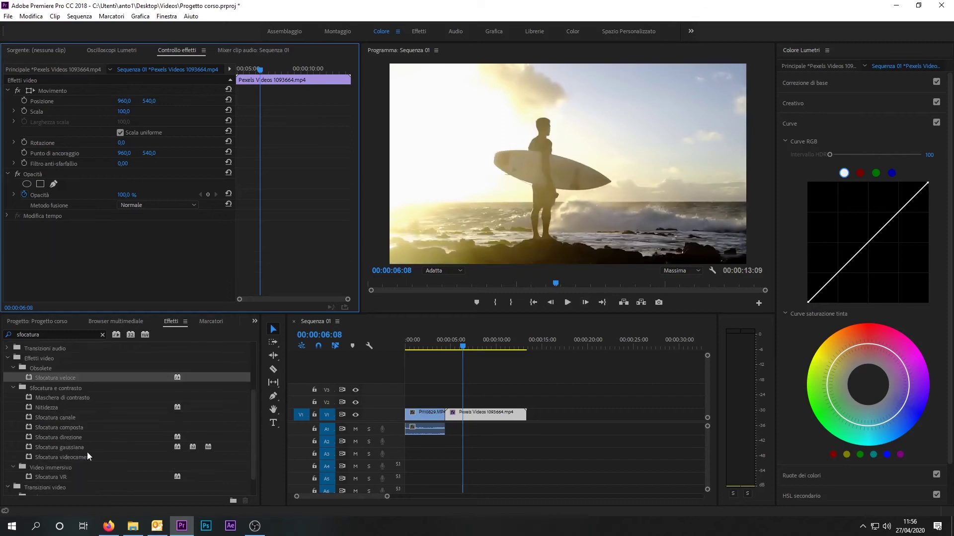
left_click_drag(88, 457, 514, 415)
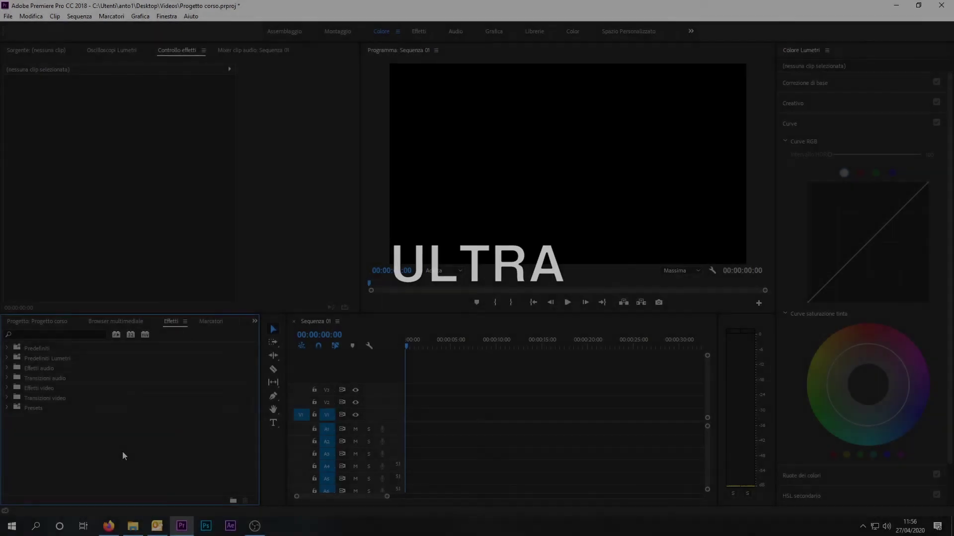
Place the green-screen presenter clip on V1 and the Pexels Videos 1722969.mp4 bokeh clip on V2
left_click(52, 336)
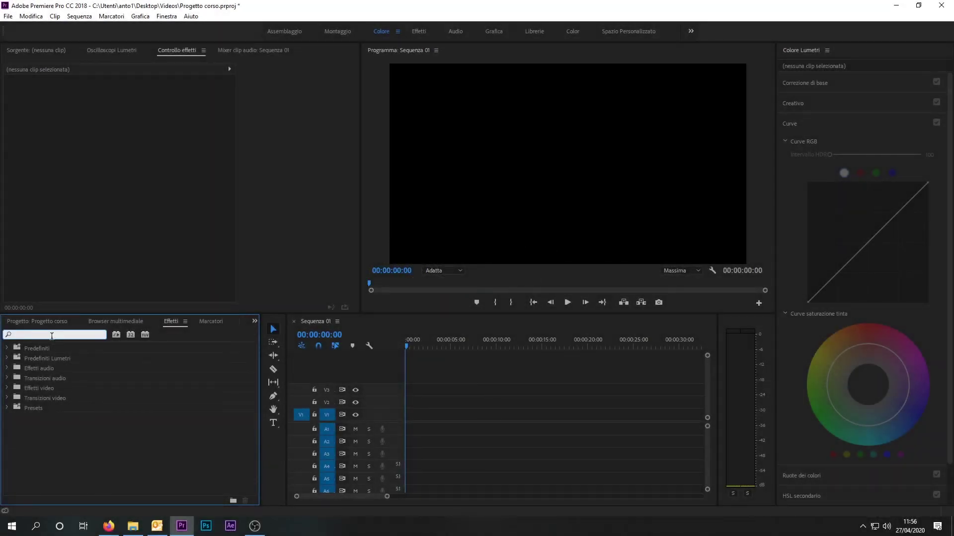
left_click(37, 321)
left_click_drag(127, 385, 411, 429)
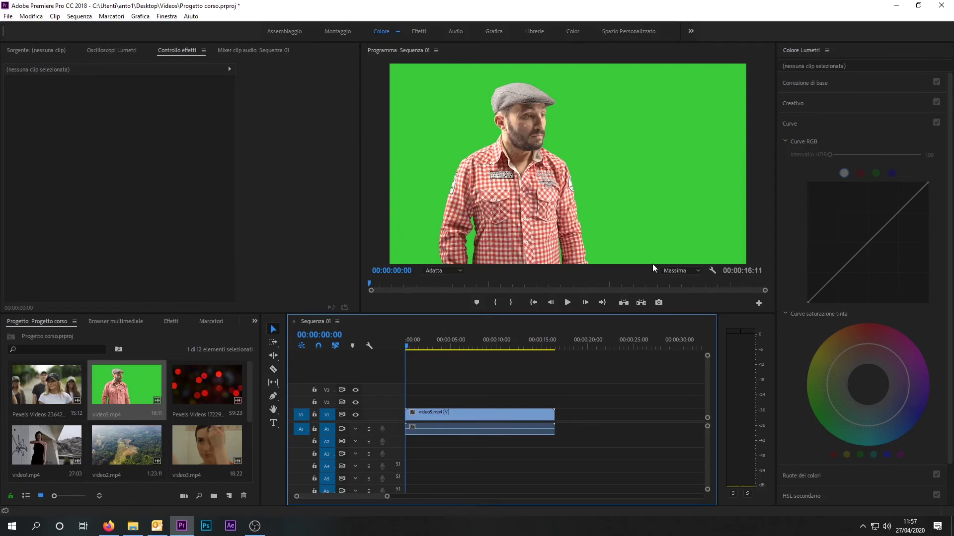
mouse_move(196, 371)
left_mouse_down()
mouse_move(415, 408)
mouse_move(431, 402)
left_mouse_up()
Razor-cut the bokeh clip where the presenter clip ends and delete the leftover piece
right_click(436, 402)
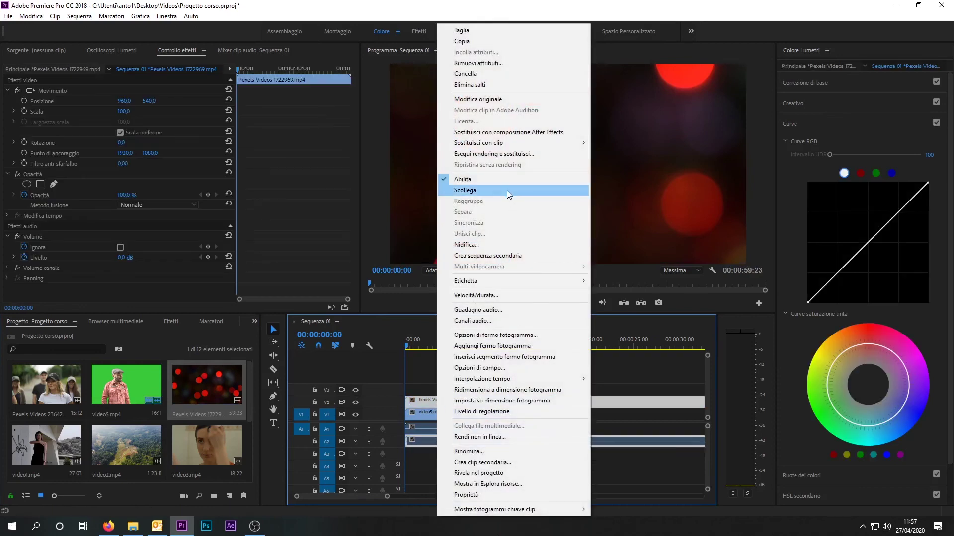
left_click(642, 368)
key("c")
left_click(555, 401)
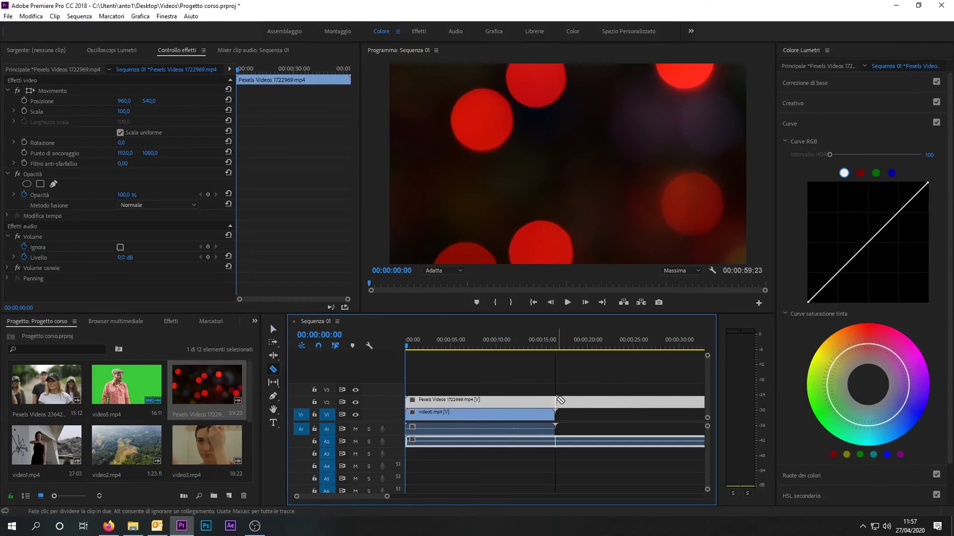
key("v")
left_click(582, 403)
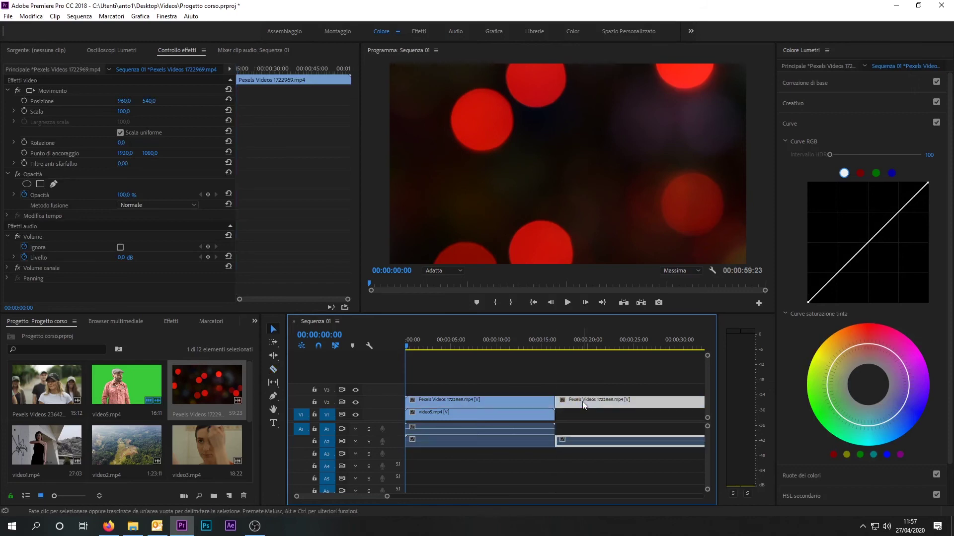
key("Delete")
Move the presenter clip from V1 up to track V3
left_click_drag(413, 348, 443, 349)
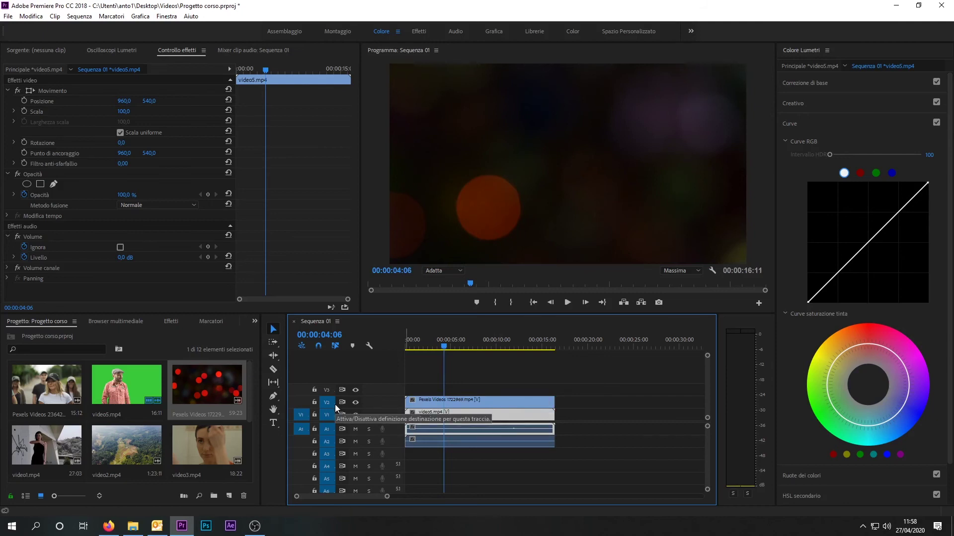
left_click(487, 408)
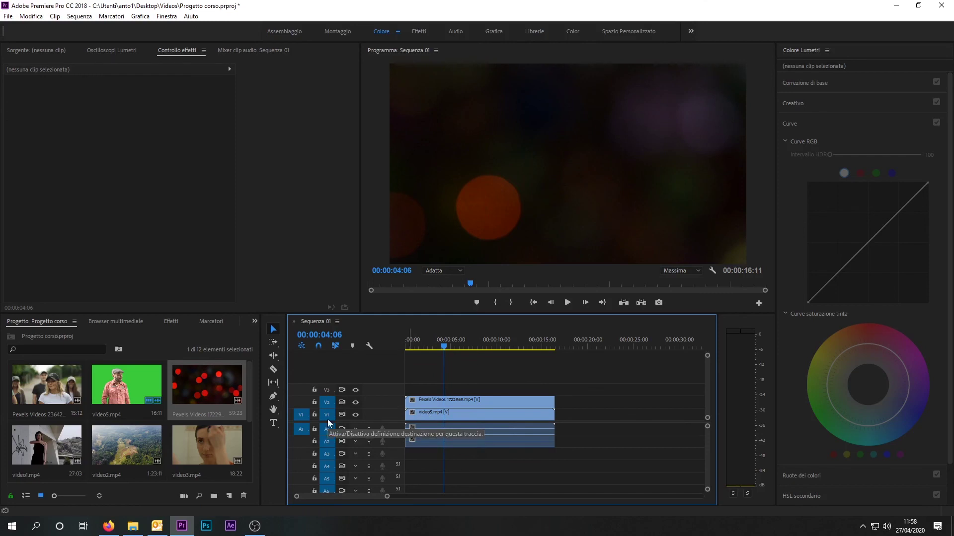
left_click_drag(461, 414, 467, 385)
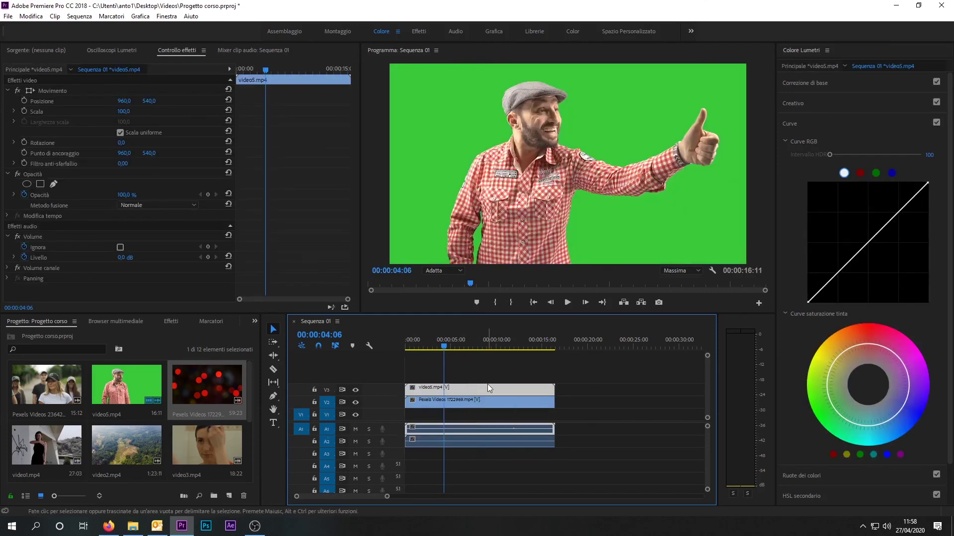
Search 'ultra' in Effects and apply the Ultra key to the V3 presenter clip
key("shift+7")
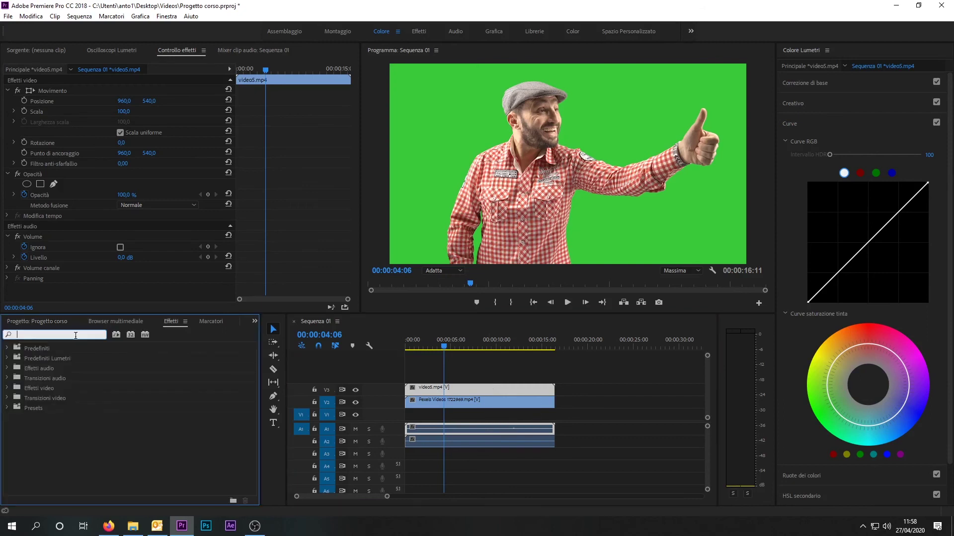
type("ultra")
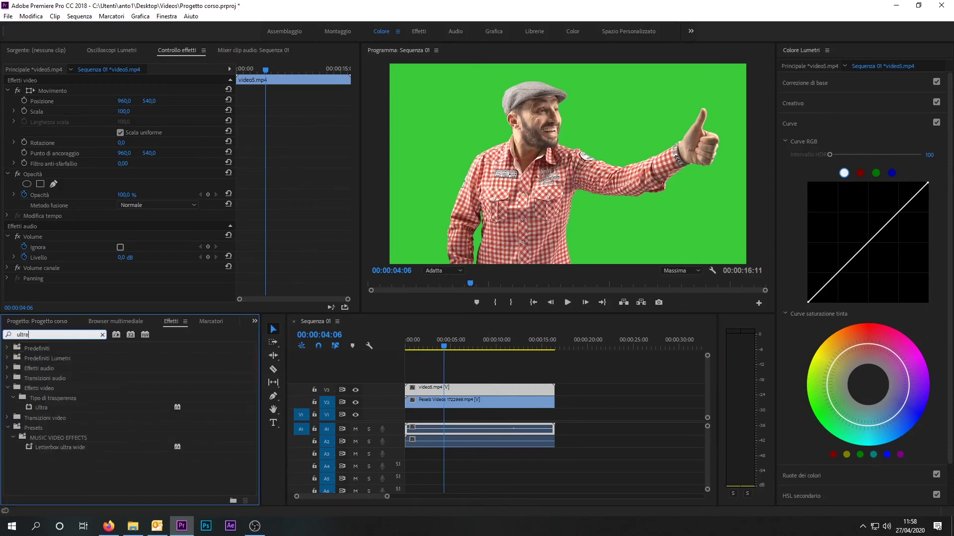
left_click_drag(41, 408, 515, 390)
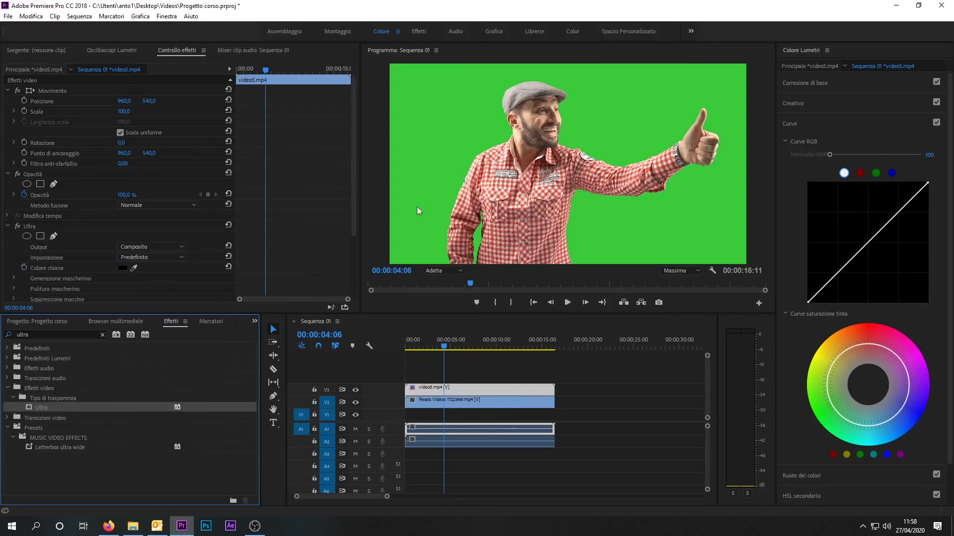
left_click_drag(356, 223, 351, 263)
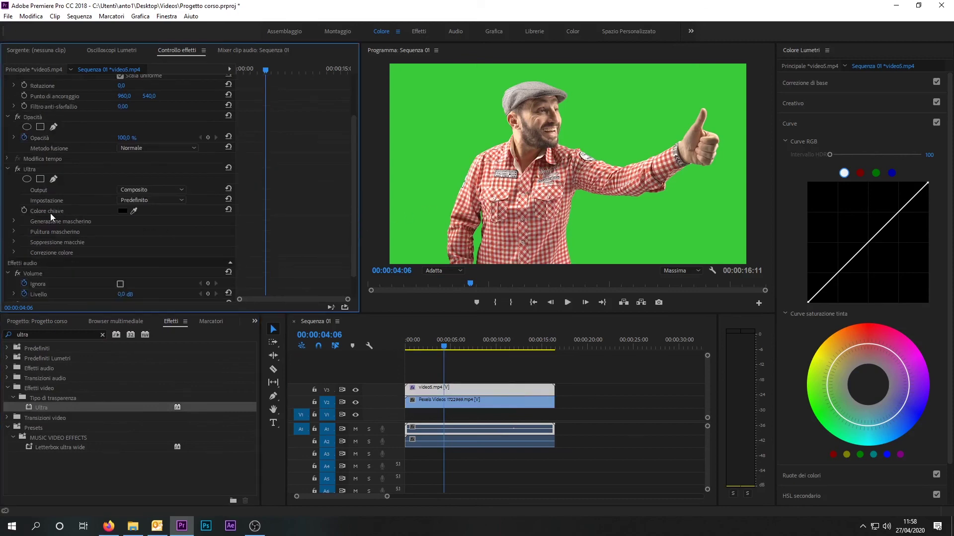
Set the Ultra key colour to the green backdrop with the eyedropper in the Program monitor
left_click(134, 210)
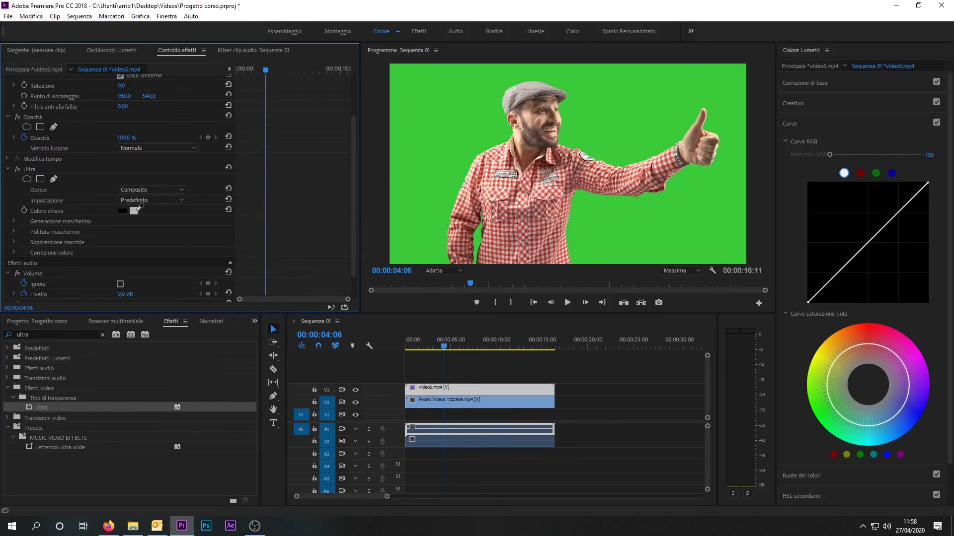
left_click(134, 210)
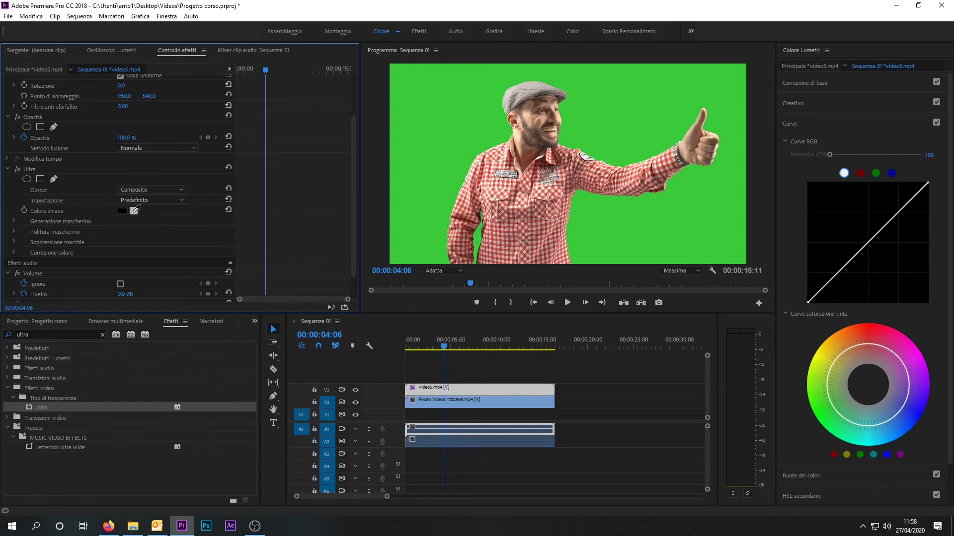
left_click(134, 211)
left_click_drag(136, 209, 439, 146)
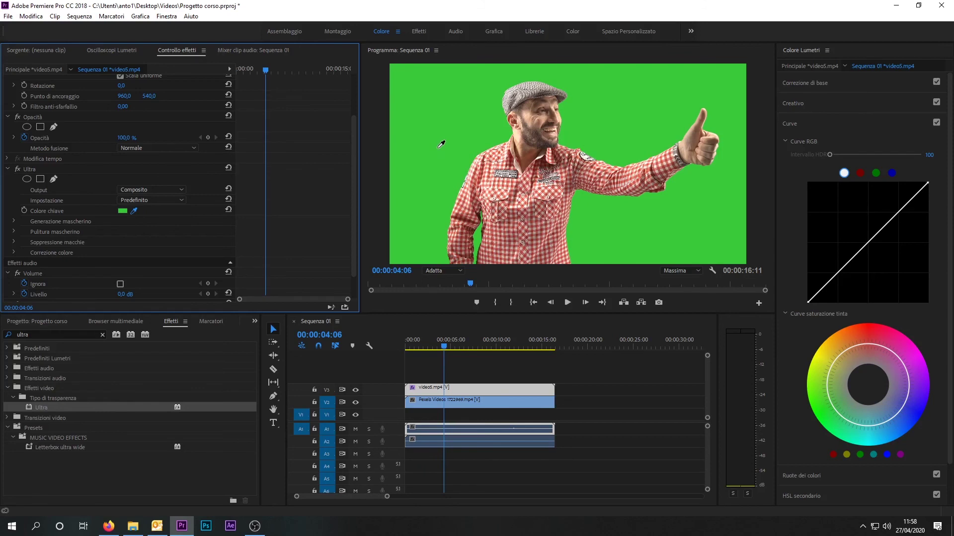
left_click_drag(438, 147, 437, 148)
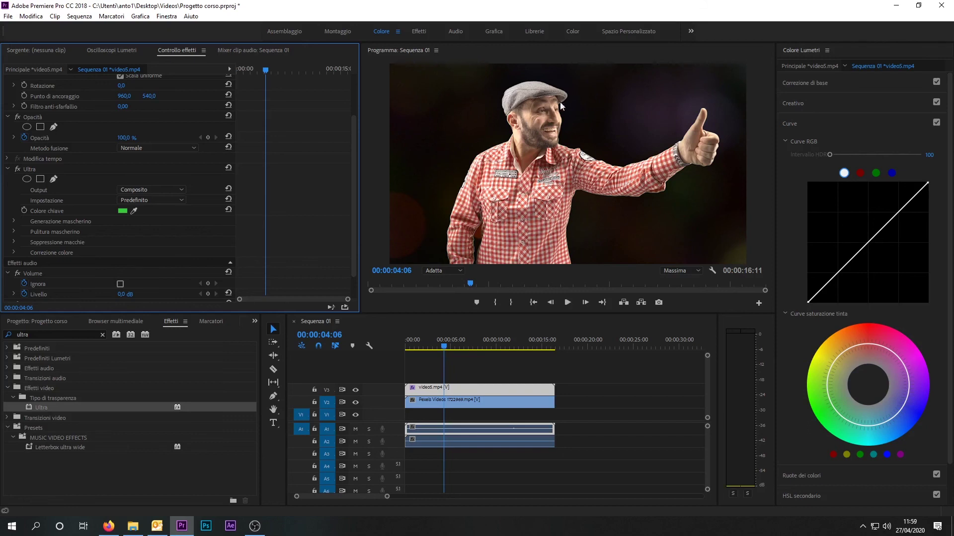
Play the keyed composite from the start and expand Ultra's Generazione mascherino settings
left_click(582, 425)
key("Home")
key("space")
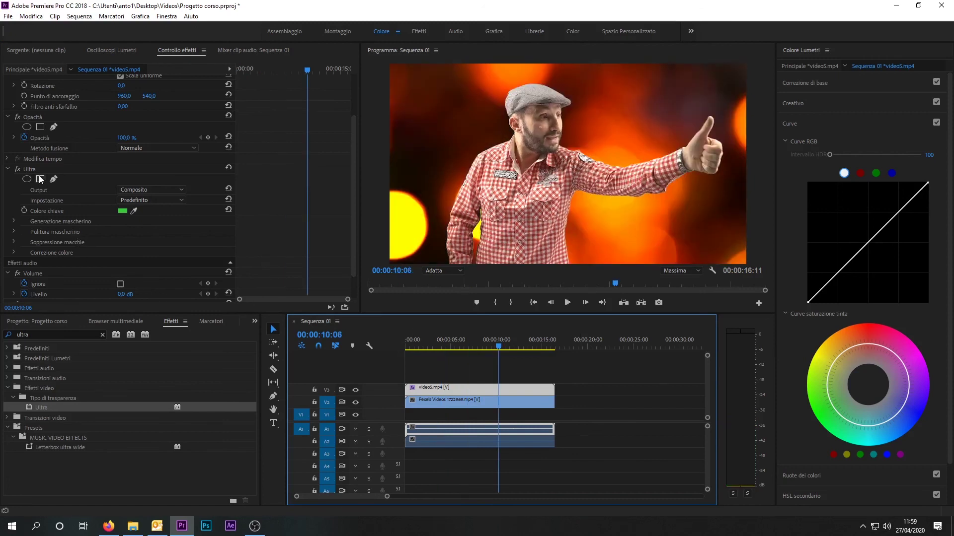
left_click(14, 220)
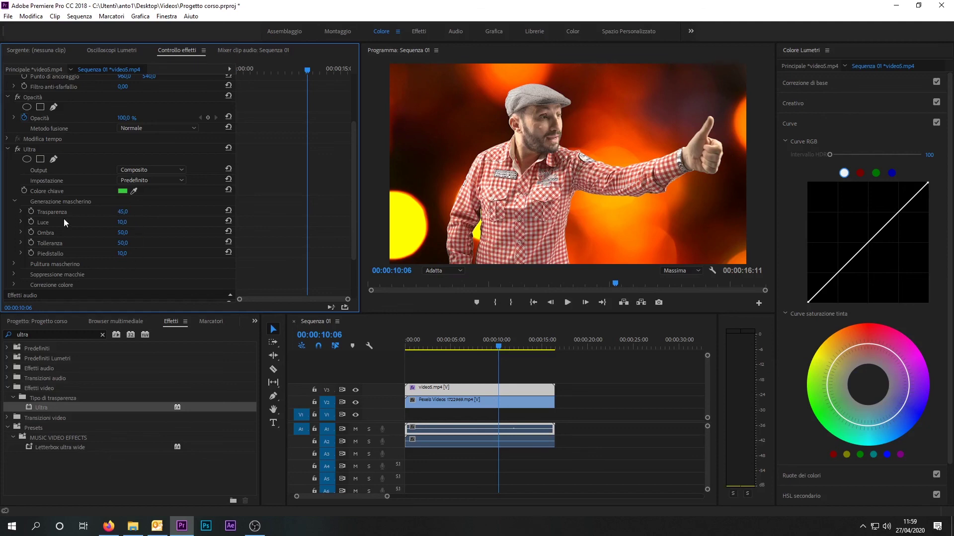
In Ultra's Pulitura mascherino, raise Più morbido to about 40 and adjust Riduci
left_click(13, 264)
scroll(97, 242, "down", 2)
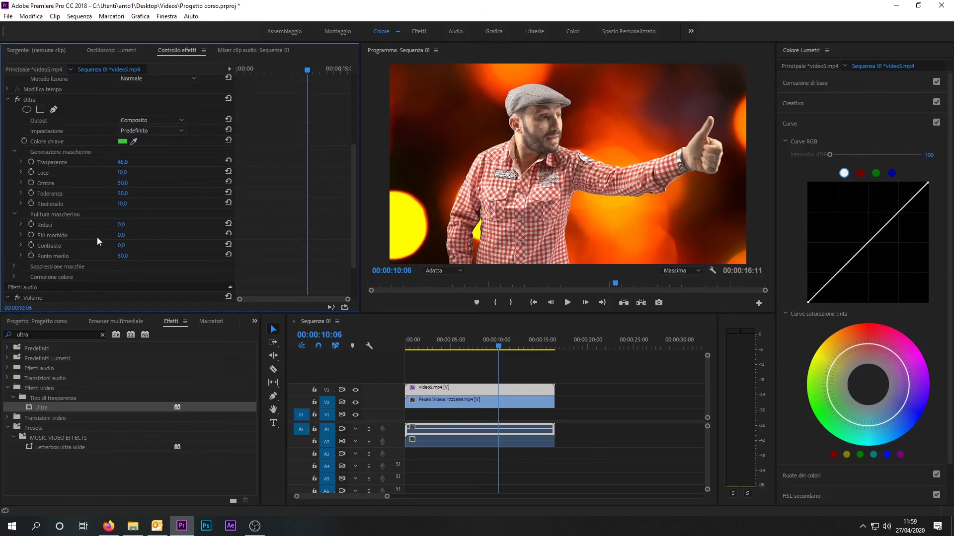
left_click_drag(124, 238, 130, 235)
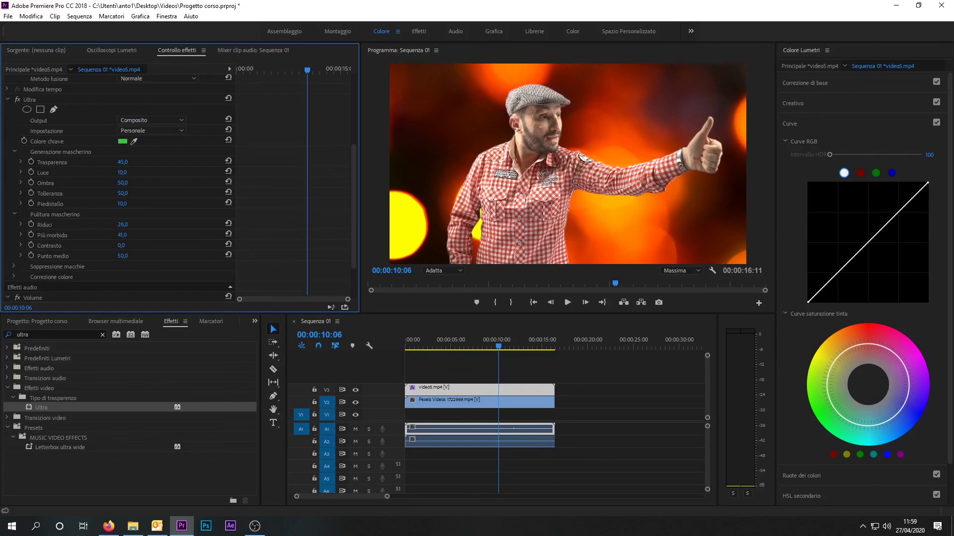
left_click_drag(121, 225, 128, 224)
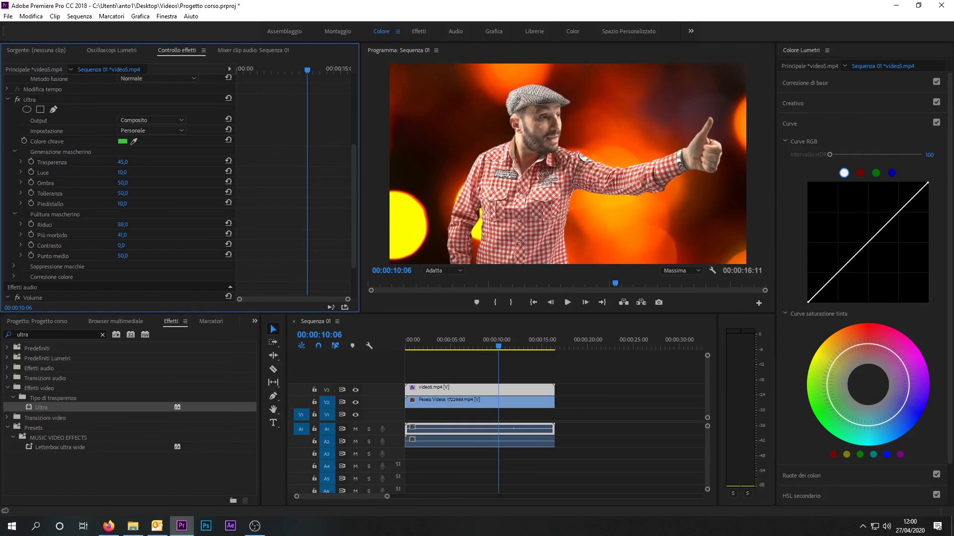